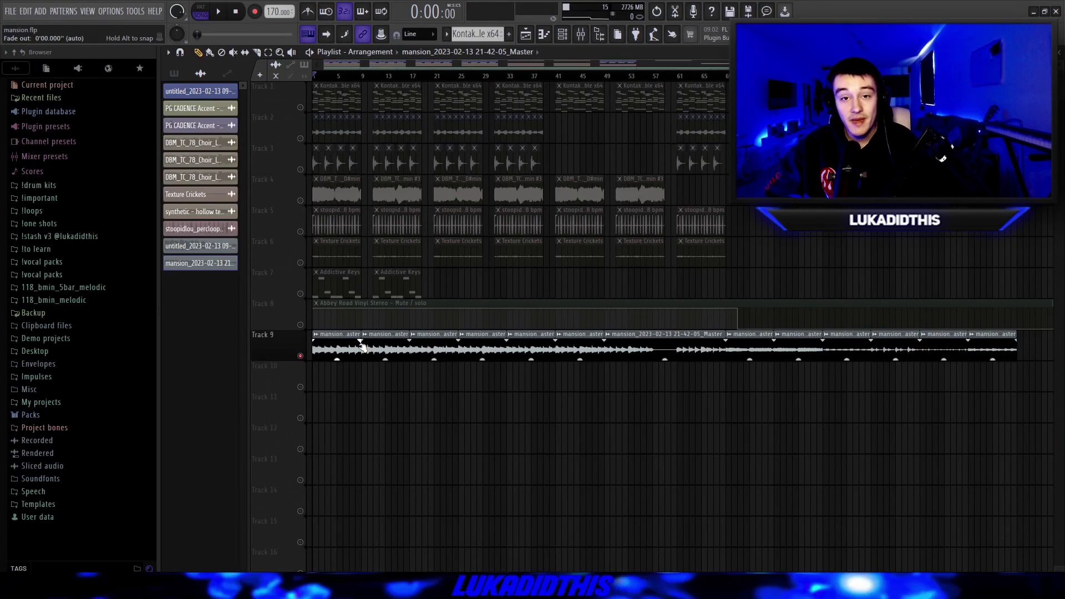
Open the Kontakt Portable x64 chord pattern clip in the Piano roll.
double_click(478, 250)
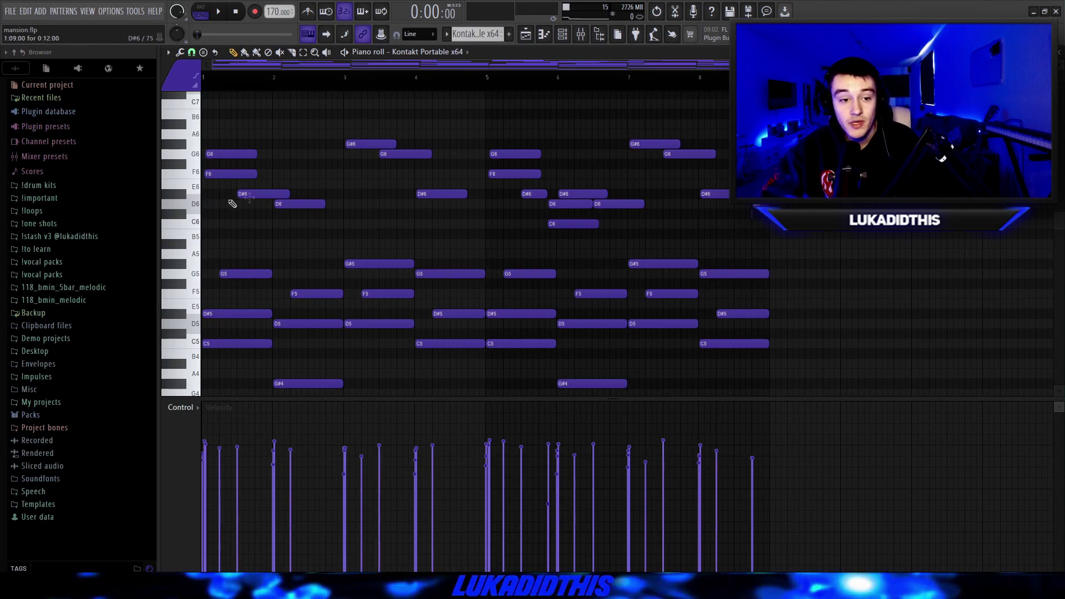
Zoom in on the piano chords and strum them with the Strumizer (Alt+S).
scroll(231, 201, "up", 5, "ctrl")
scroll(204, 238, "down", 4)
scroll(200, 327, "up", 3)
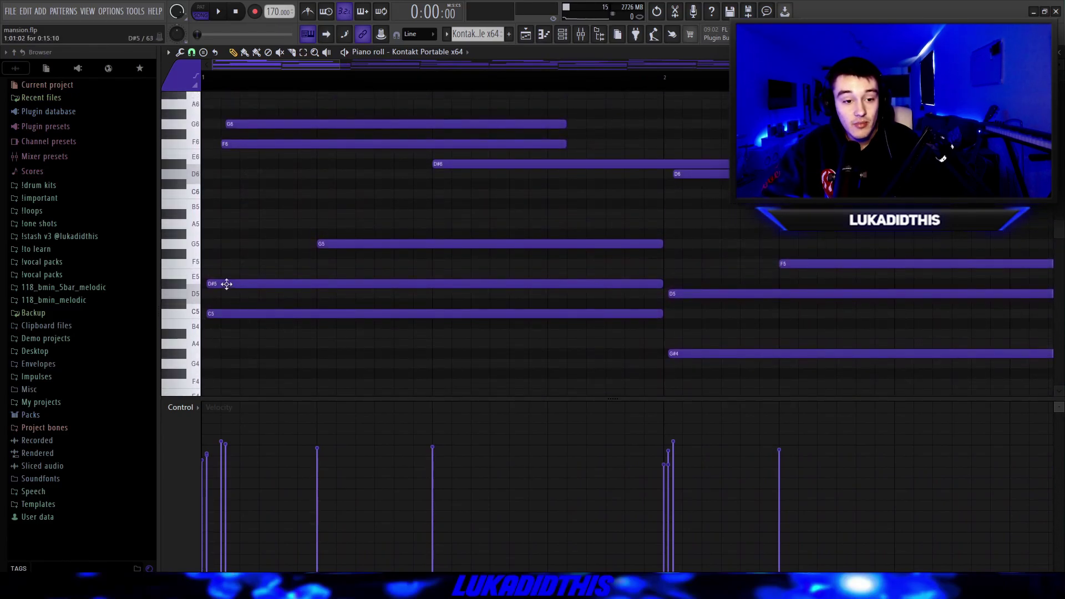
scroll(218, 283, "up", 2, "ctrl")
scroll(261, 246, "up", 1)
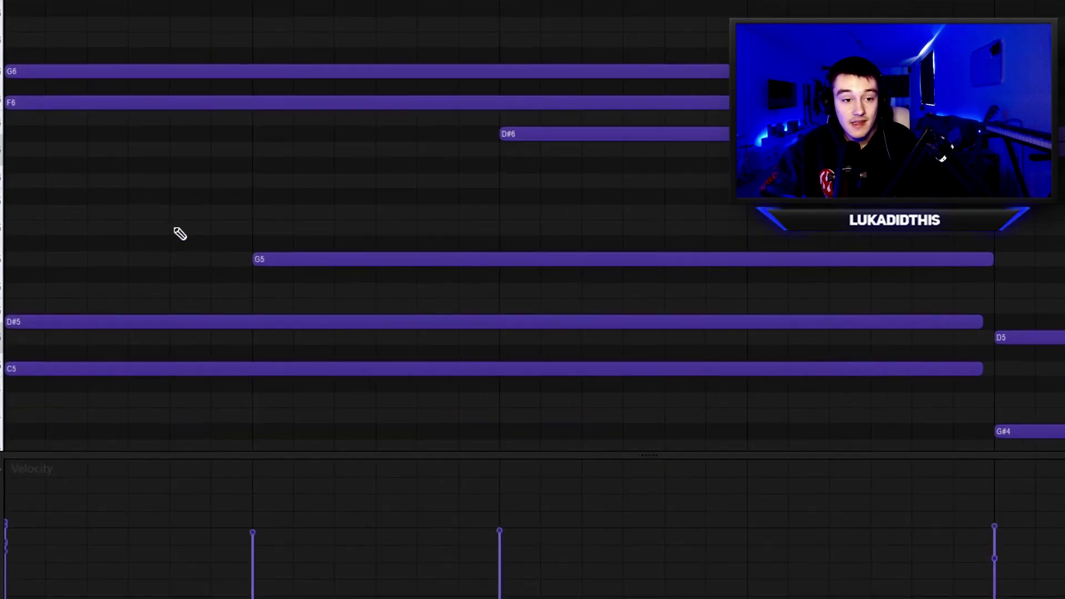
key("alt+s")
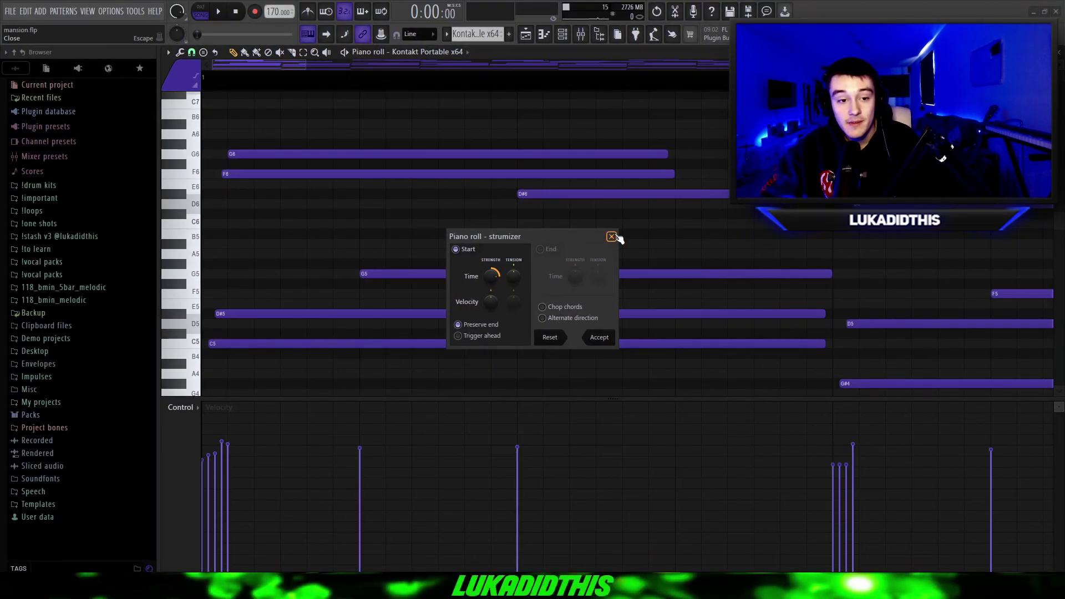
Move the Strumizer aside, lower its Time strength, and accept the strum.
left_click_drag(555, 236, 556, 227)
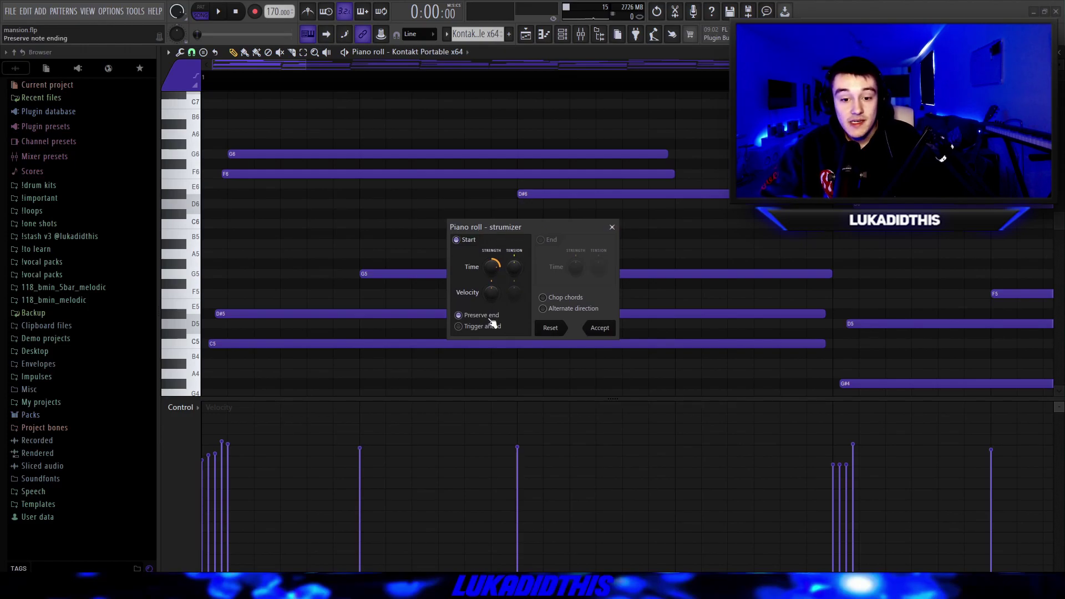
left_click_drag(492, 268, 492, 280)
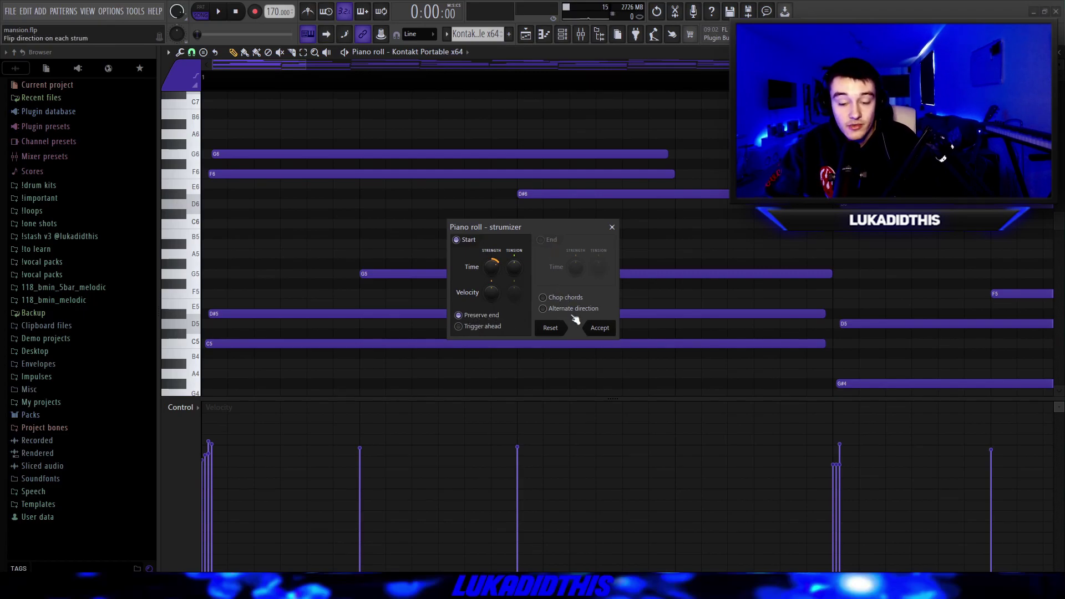
key("Return")
Play back the strummed chords twice to hear the result.
scroll(409, 219, "down", 5)
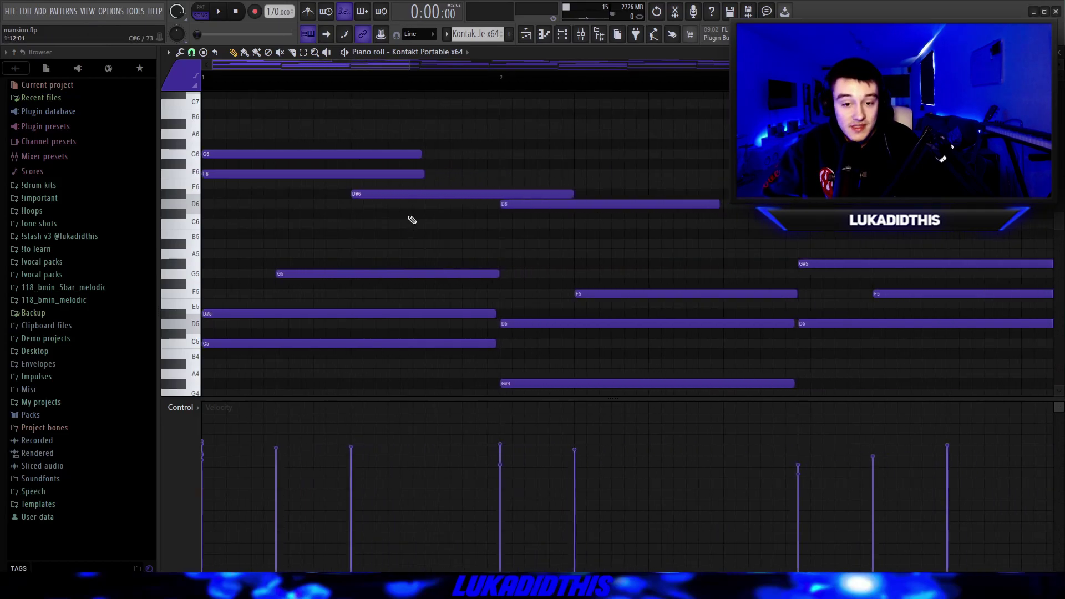
scroll(434, 224, "down", 3)
key("space")
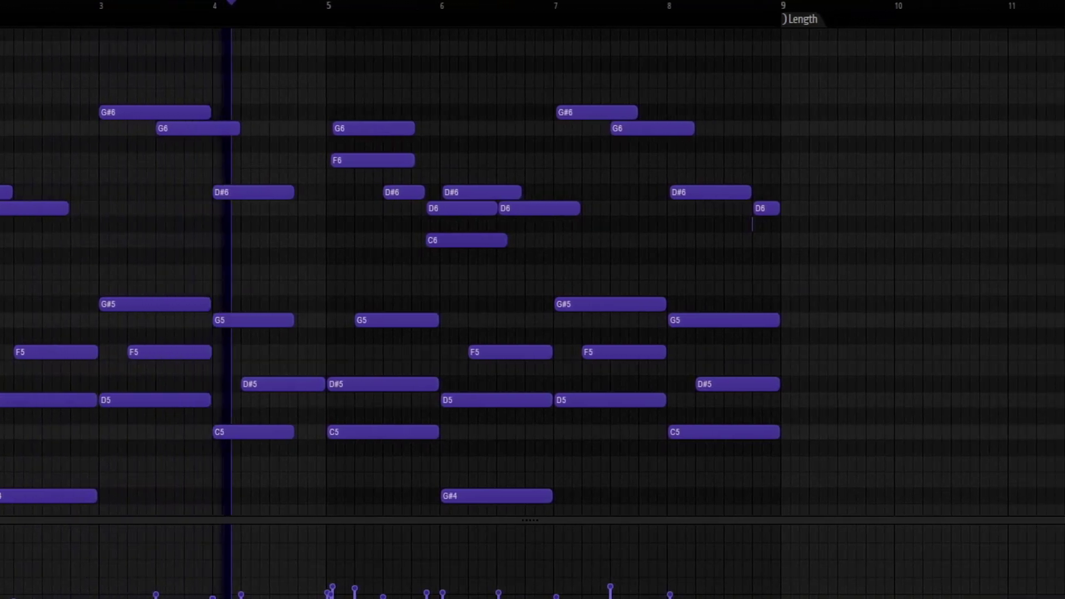
key("space")
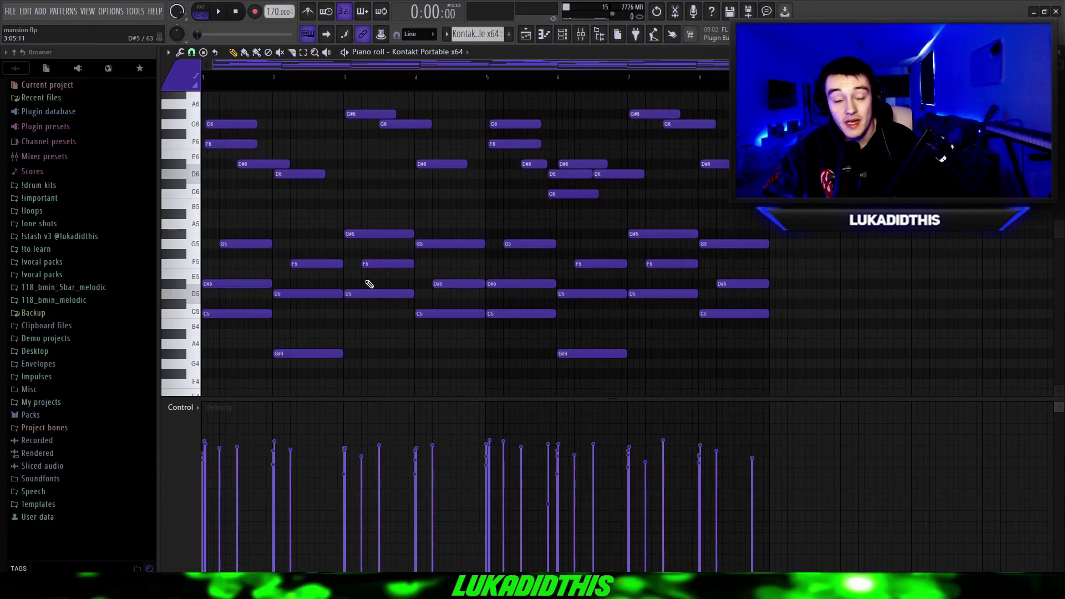
key("space")
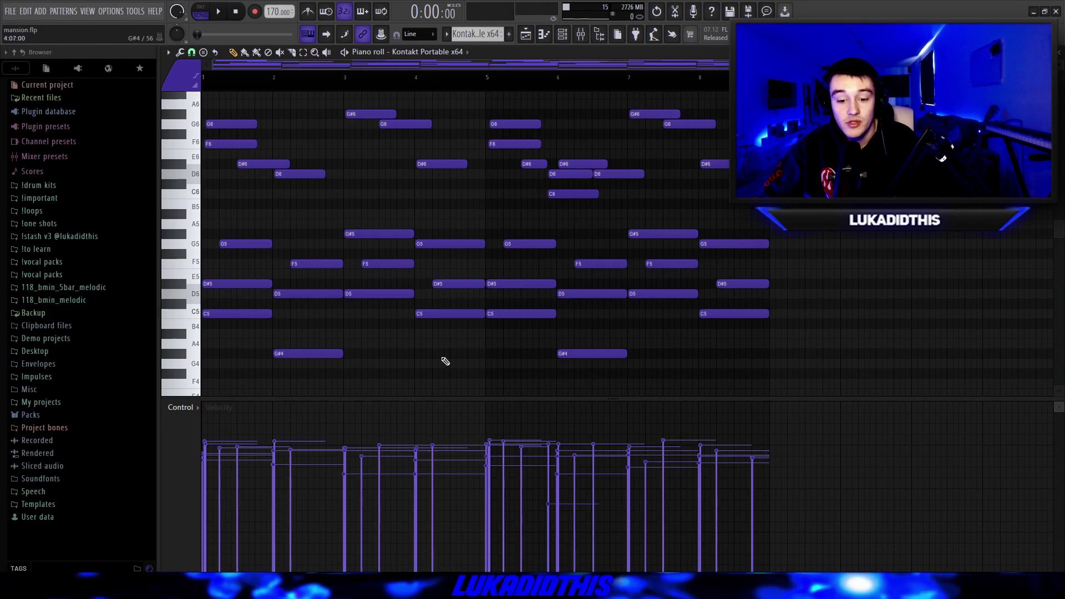
Select the F6 and D5 notes and randomize velocities with the Randomizer (Alt+R).
left_click(232, 143)
left_click(293, 293)
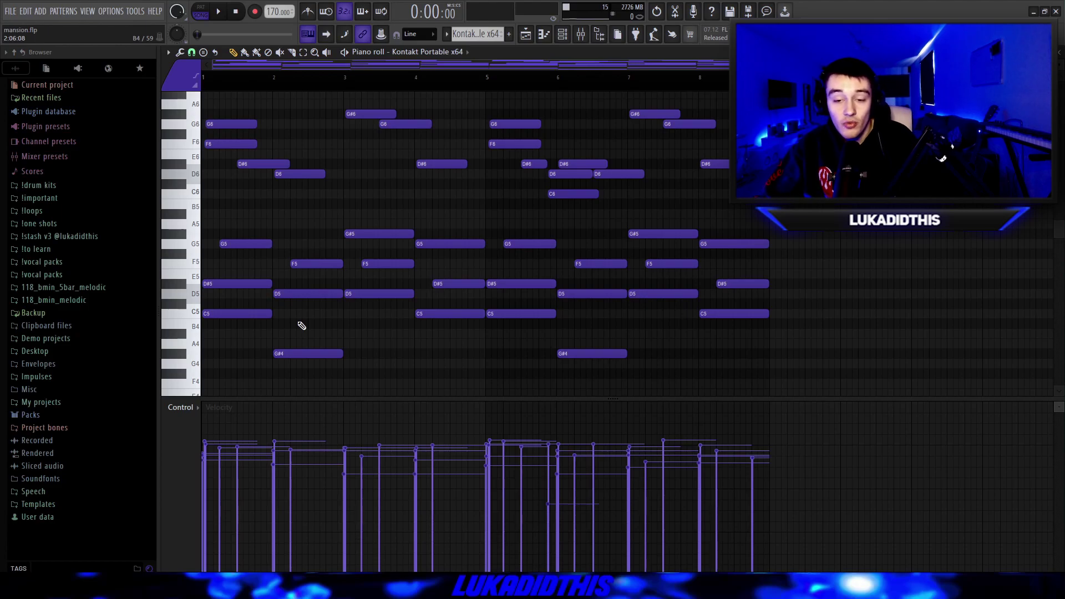
scroll(300, 324, "up", 2)
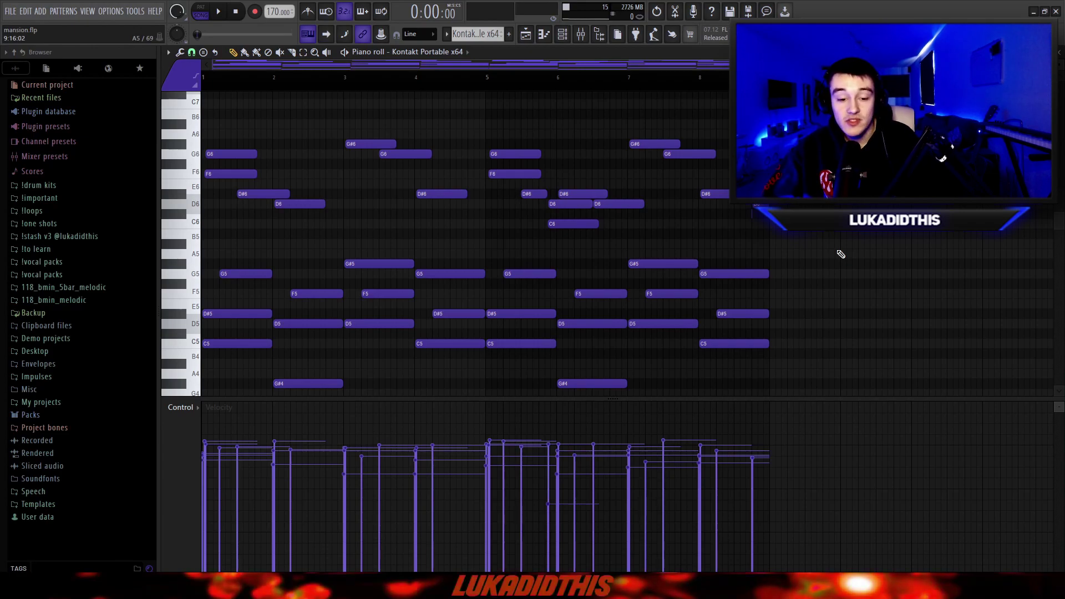
key("alt+r")
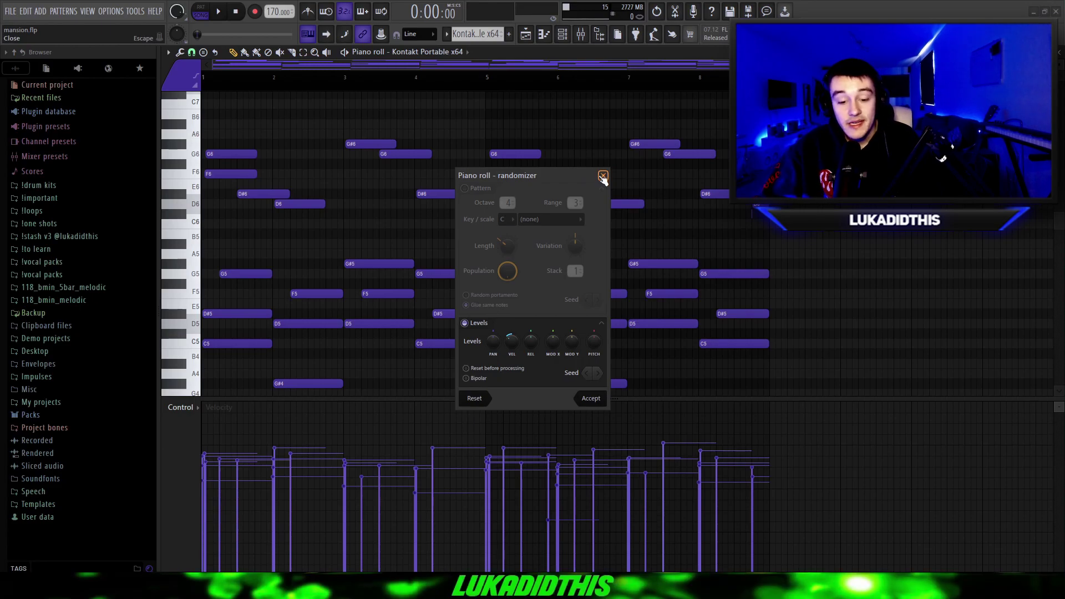
Adjust the VEL amount, accept the randomized velocities, then draw all velocities flat.
left_click_drag(505, 175, 493, 165)
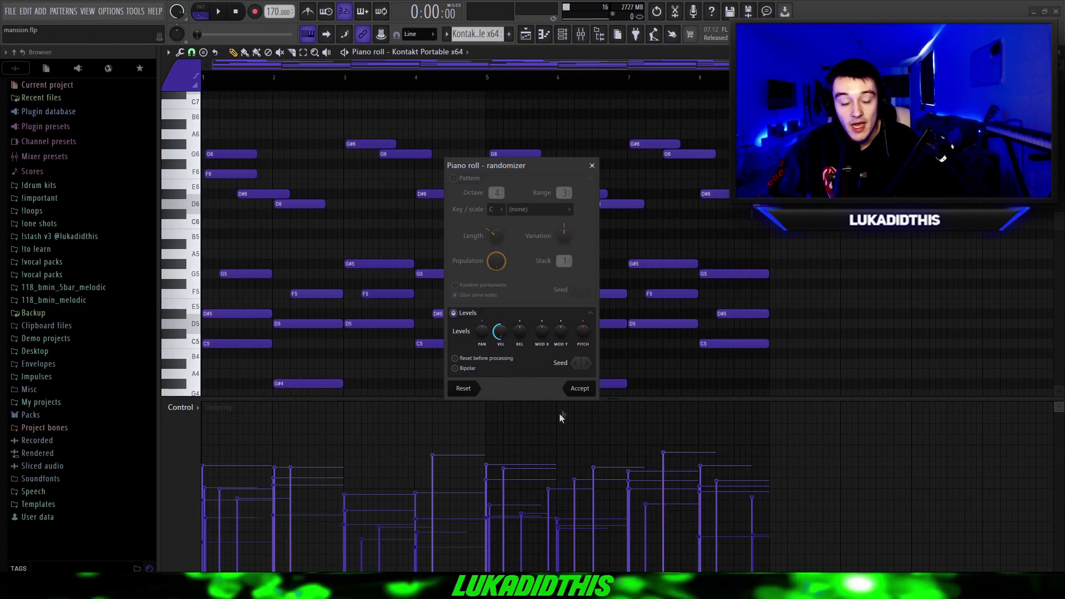
left_click(580, 389)
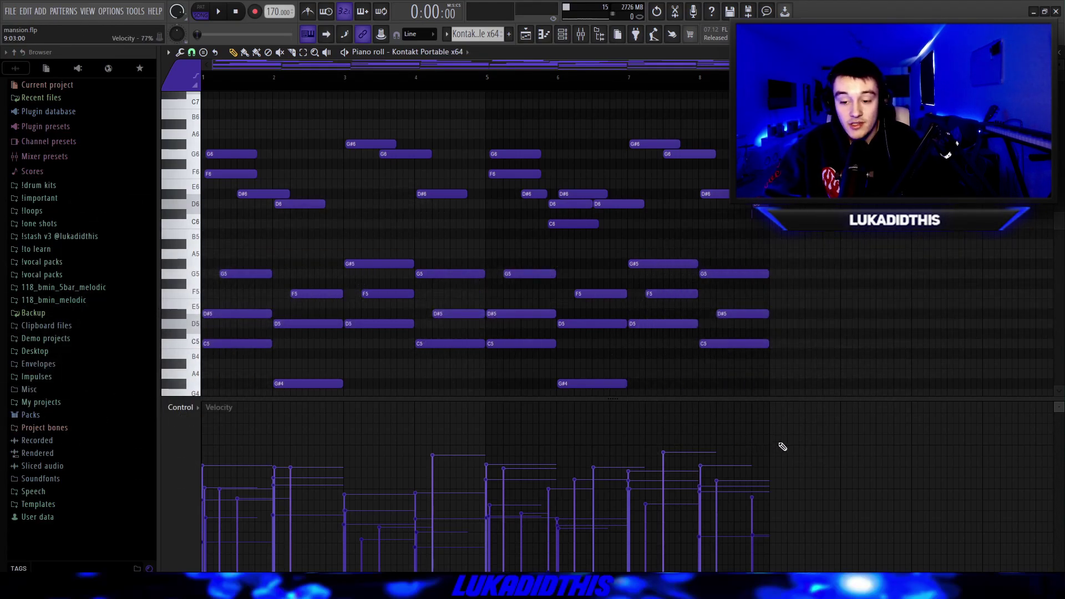
left_click_drag(777, 447, 5, 438)
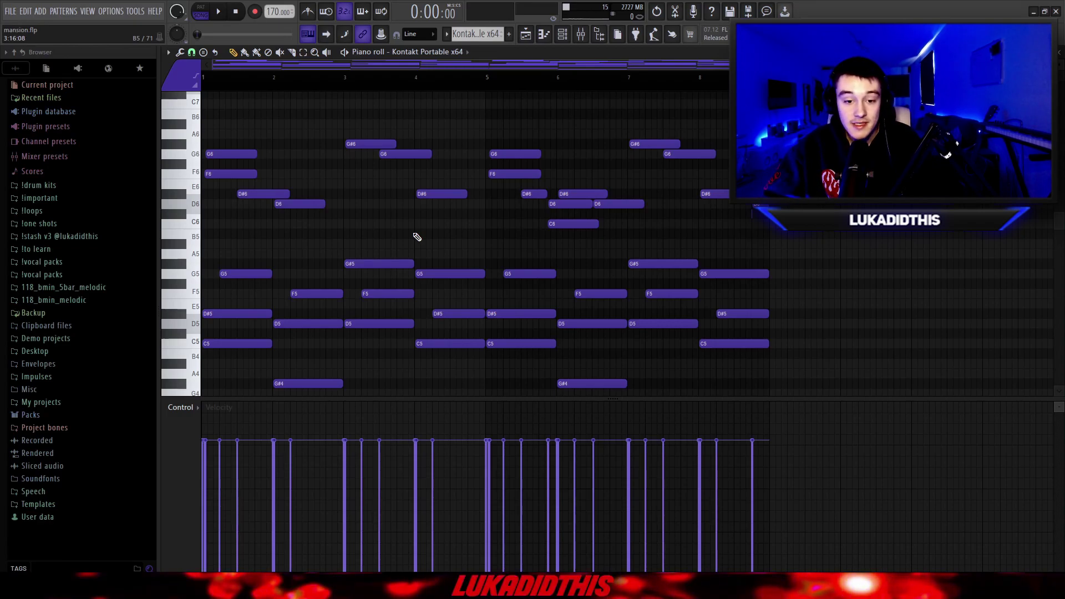
scroll(417, 237, "down", 1)
Play the piano chord pattern twice to hear the varied velocities.
key("space")
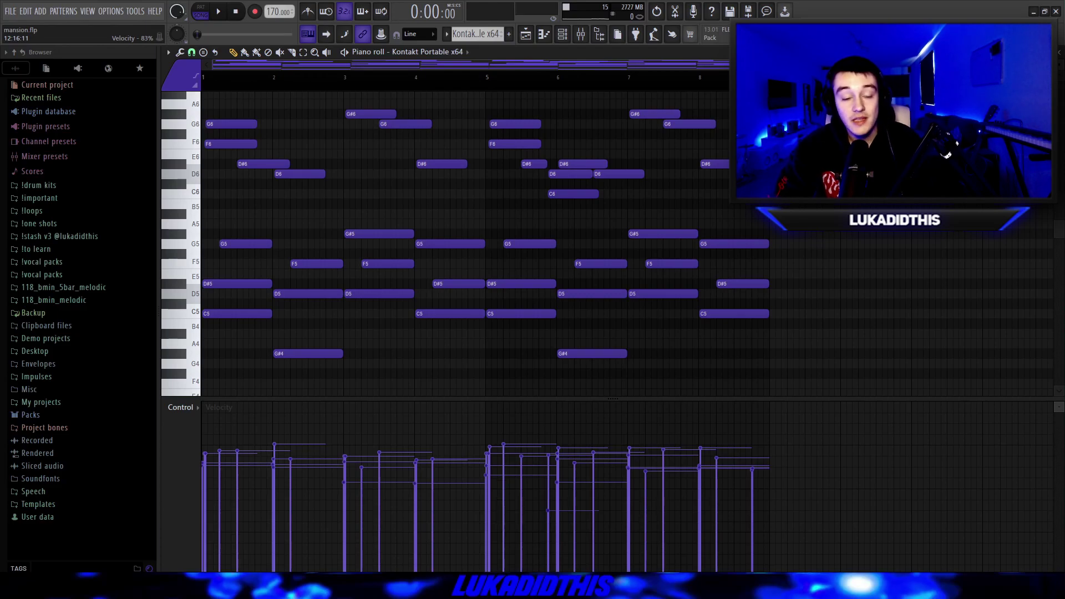
key("space")
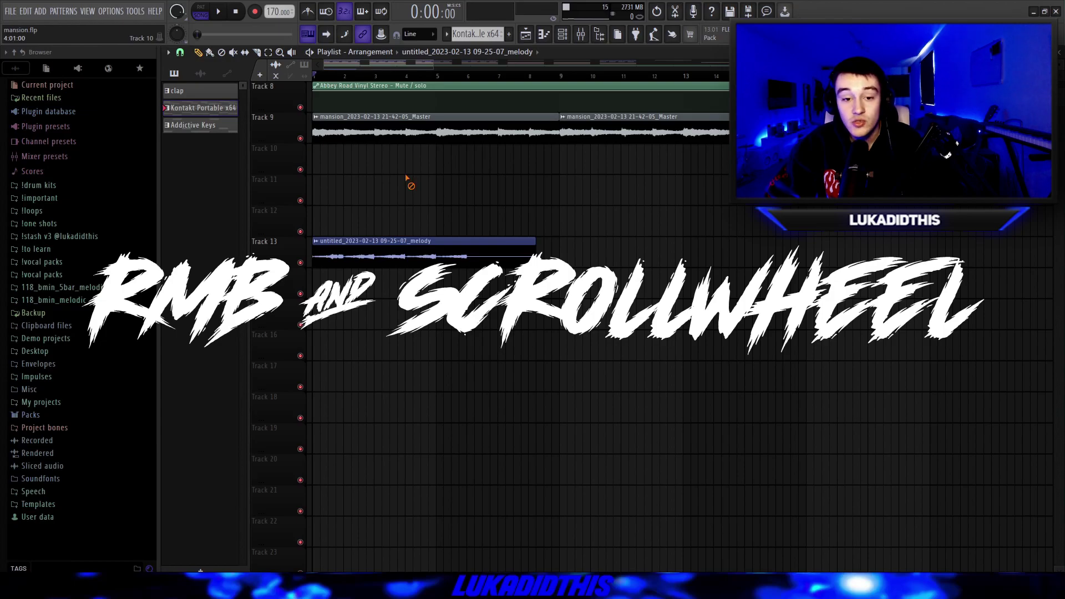
Switch to clip painting in the Playlist and keep snap set to Main.
key("b")
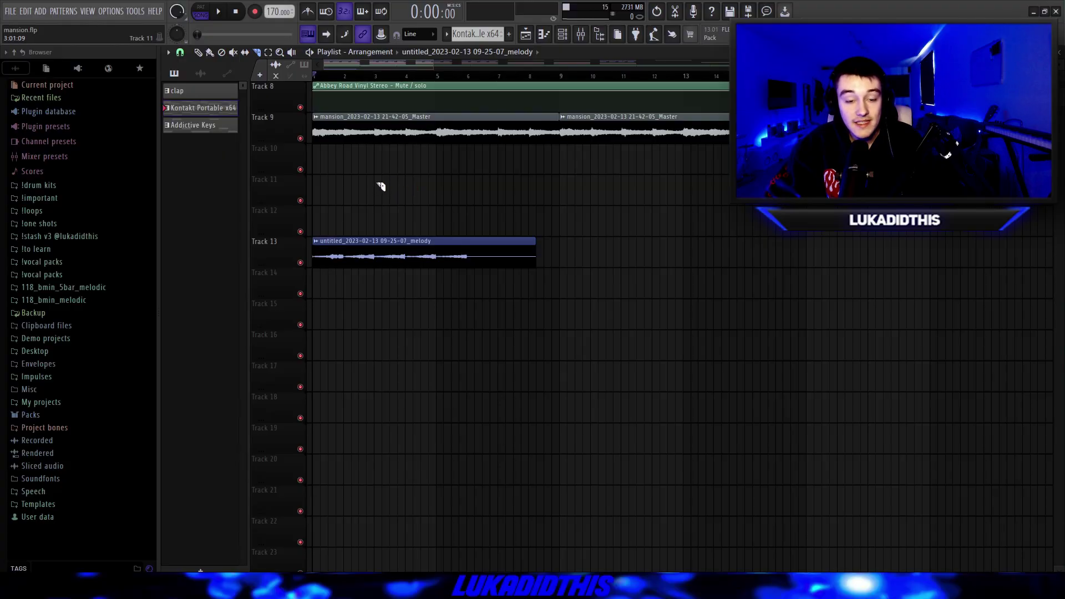
left_click(180, 52)
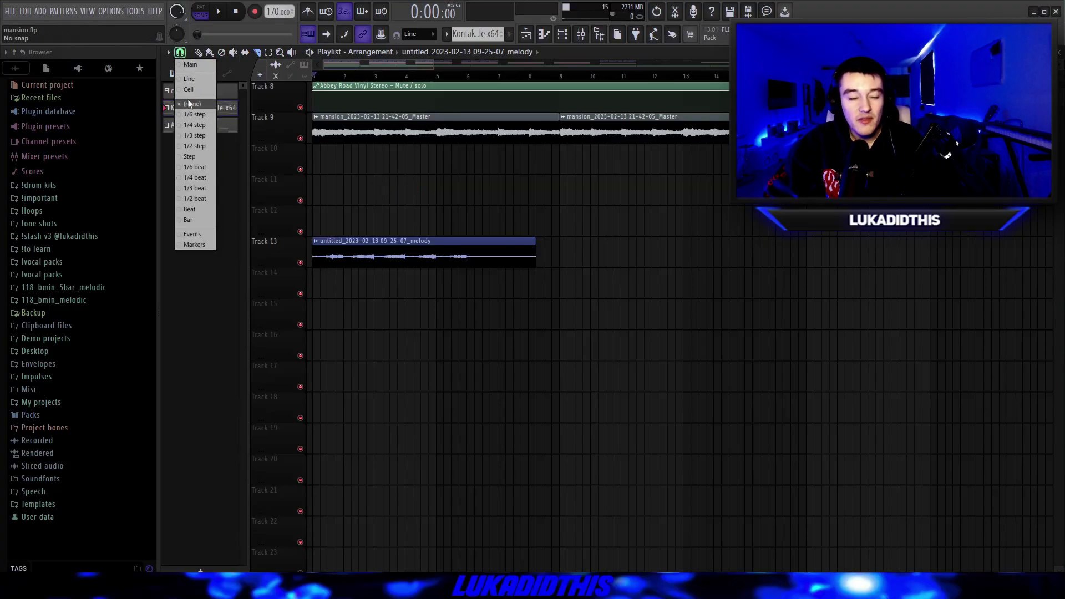
left_click(198, 65)
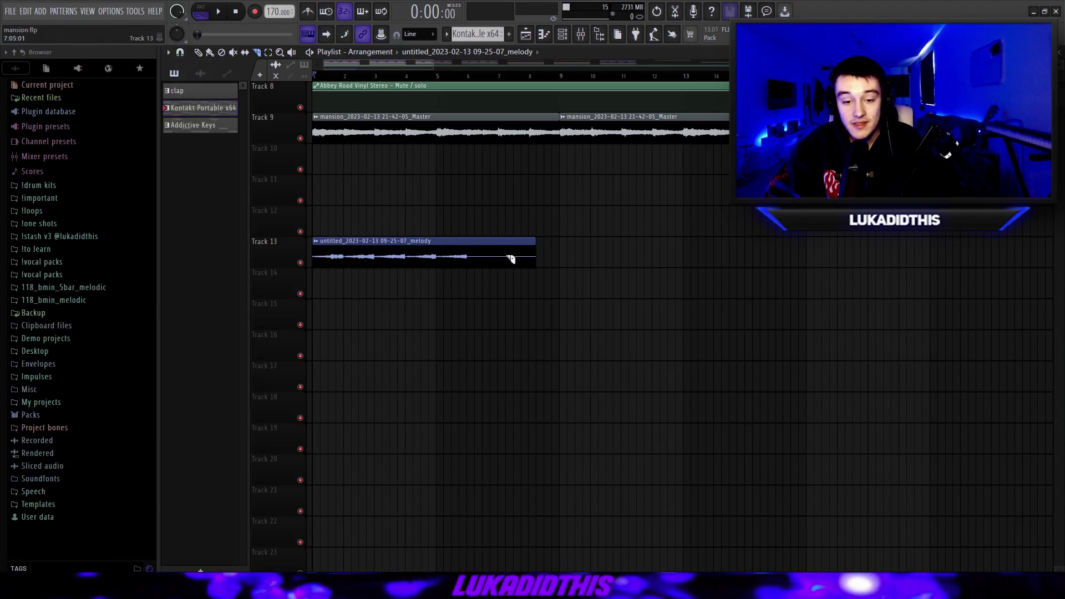
Slice the Track 13 melody clip, then undo the slice.
left_click_drag(490, 218, 483, 288)
key("ctrl+z")
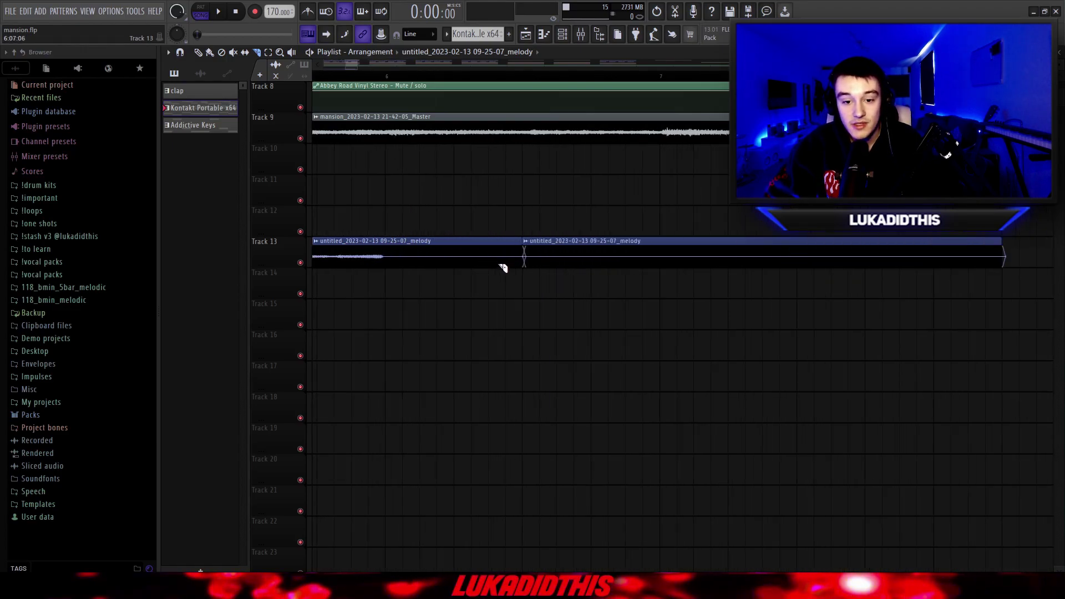
scroll(506, 278, "up", 1)
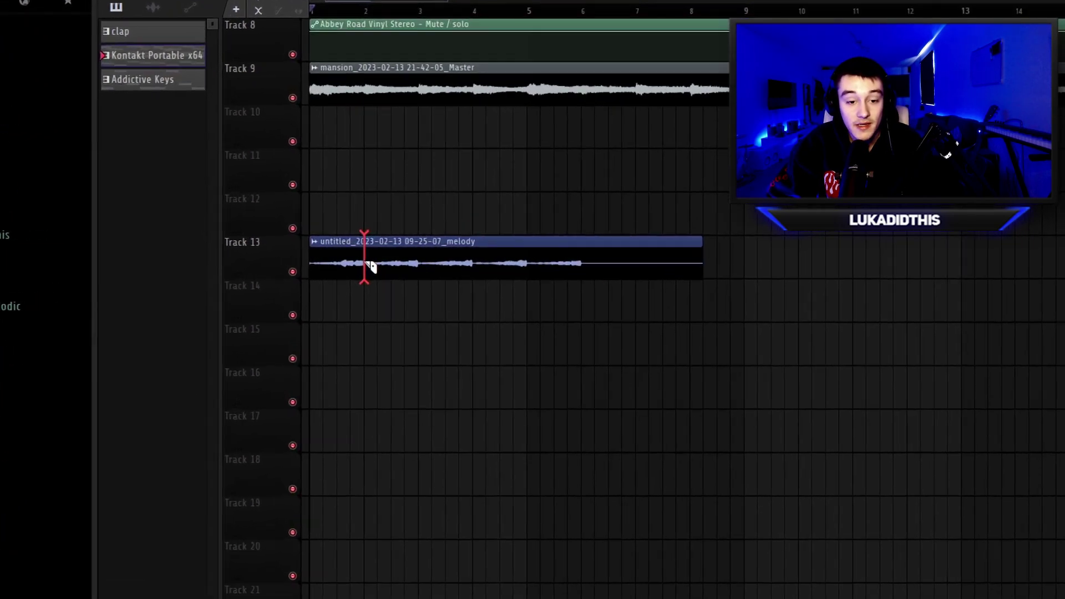
Trim the Track 13 melody clip's start and stretch it over the second clip.
left_click(351, 258)
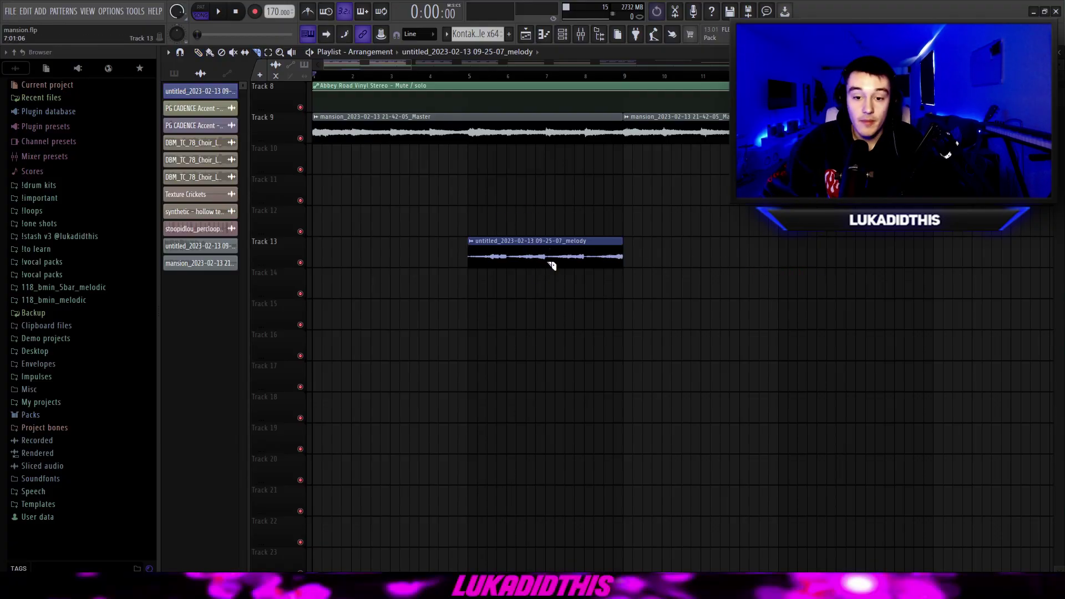
left_click_drag(623, 256, 631, 255)
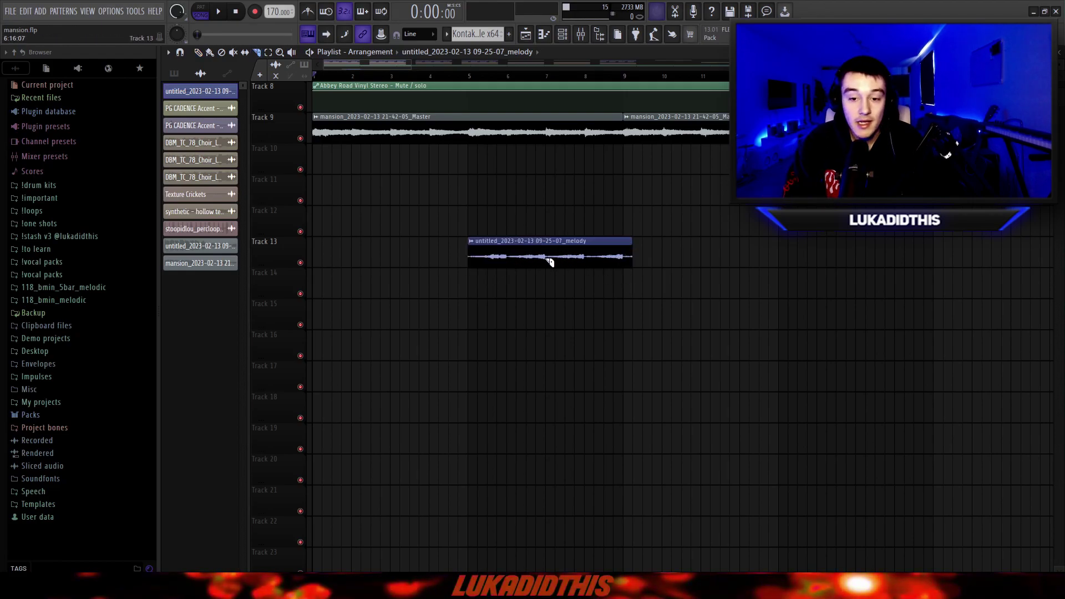
scroll(610, 289, "up", 4)
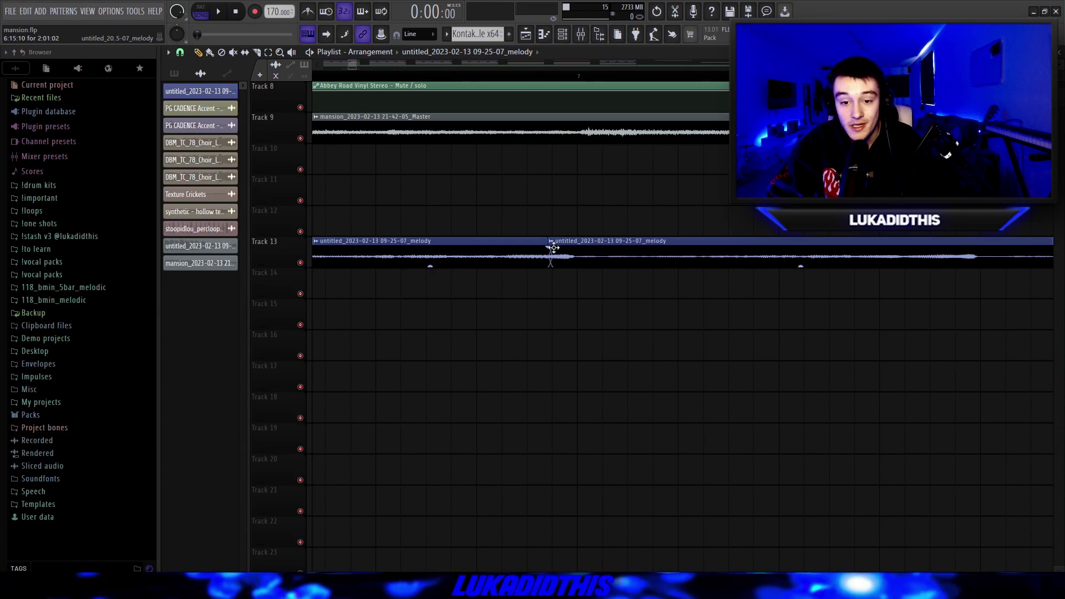
left_click_drag(554, 254, 314, 250)
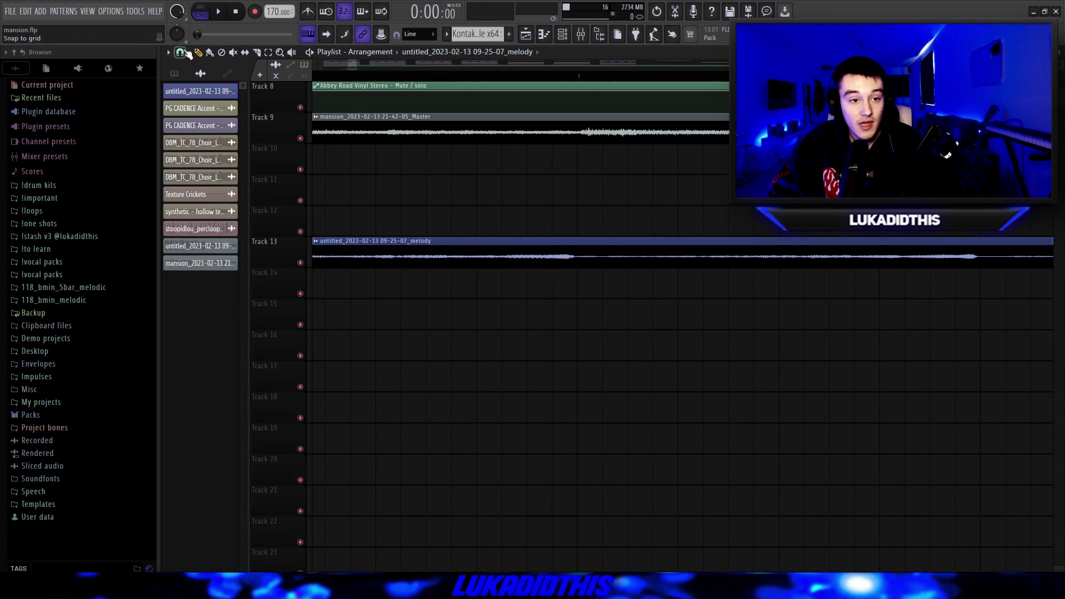
Check the snap options, switch to the Slice tool, and undo the stretch.
left_click(180, 53)
left_click(480, 194)
key("c")
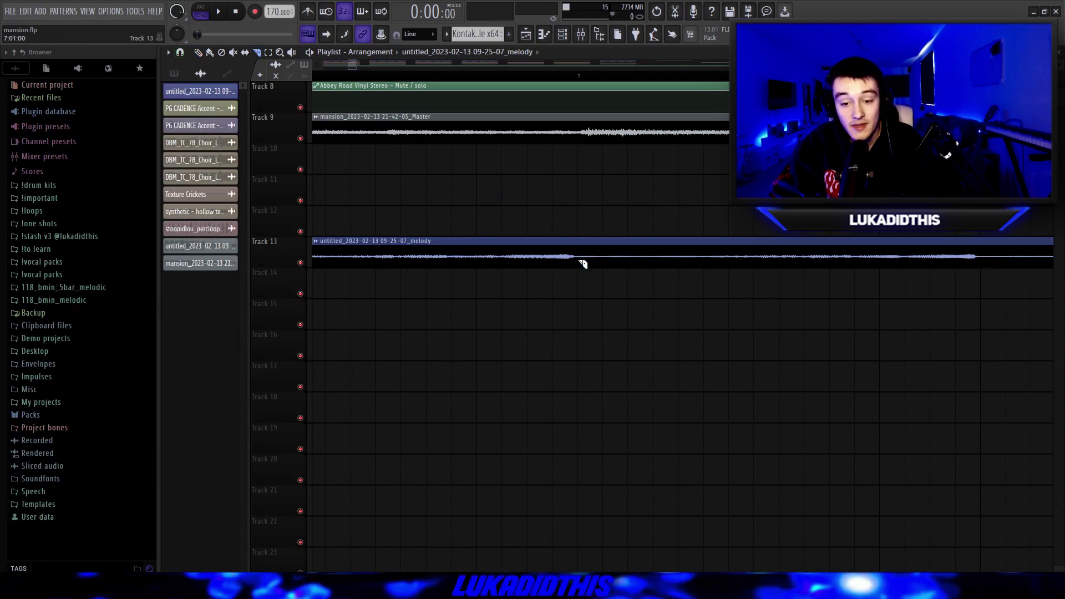
key("ctrl+z")
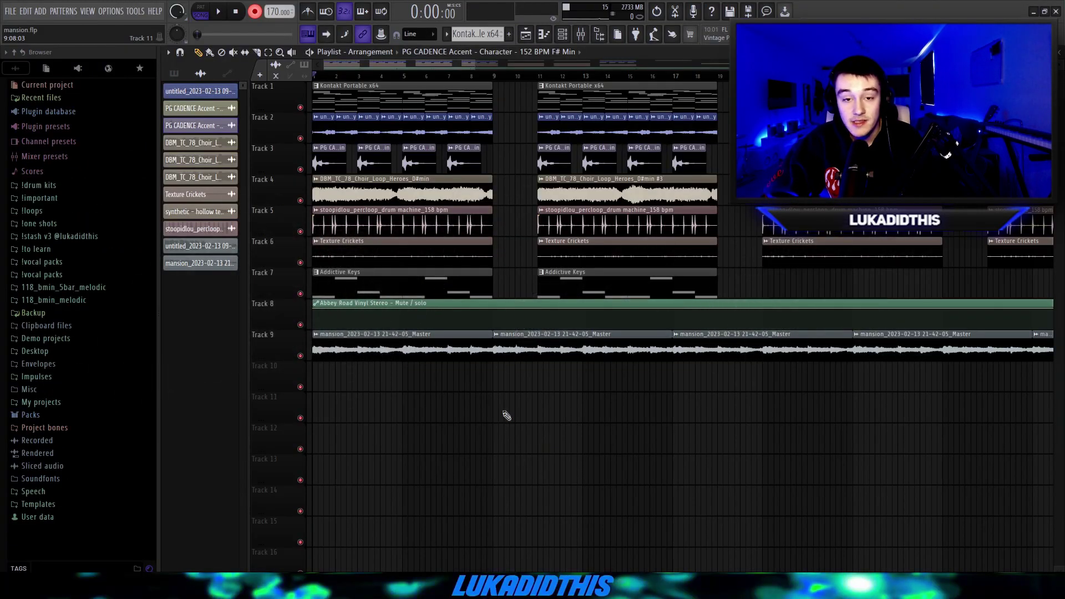
View the Kontakt melody's notes, return to the Playlist, and open the Mixer with F9.
double_click(427, 94)
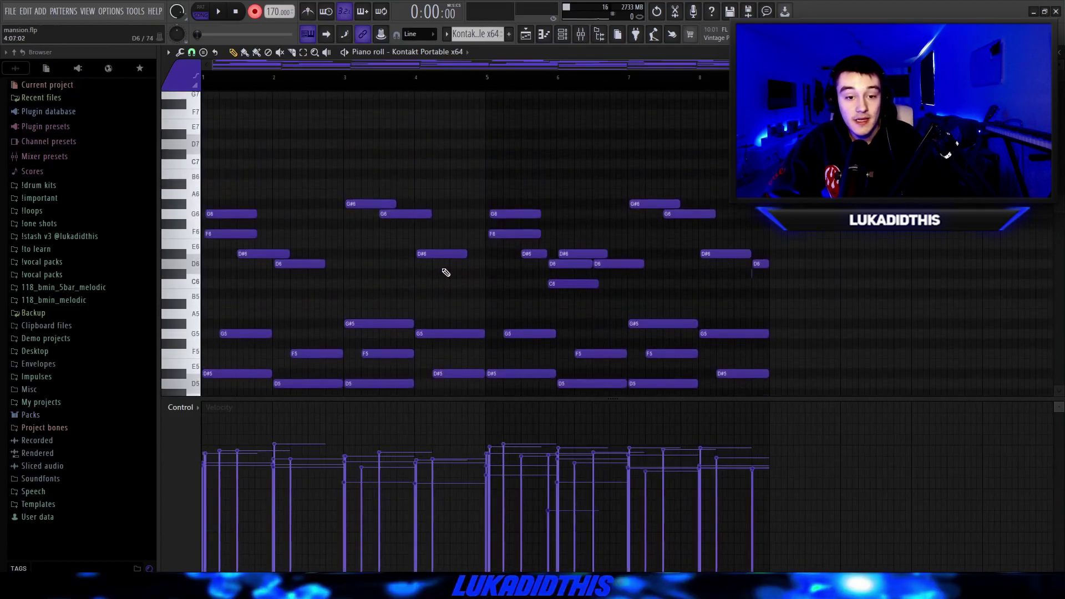
key("alt+r")
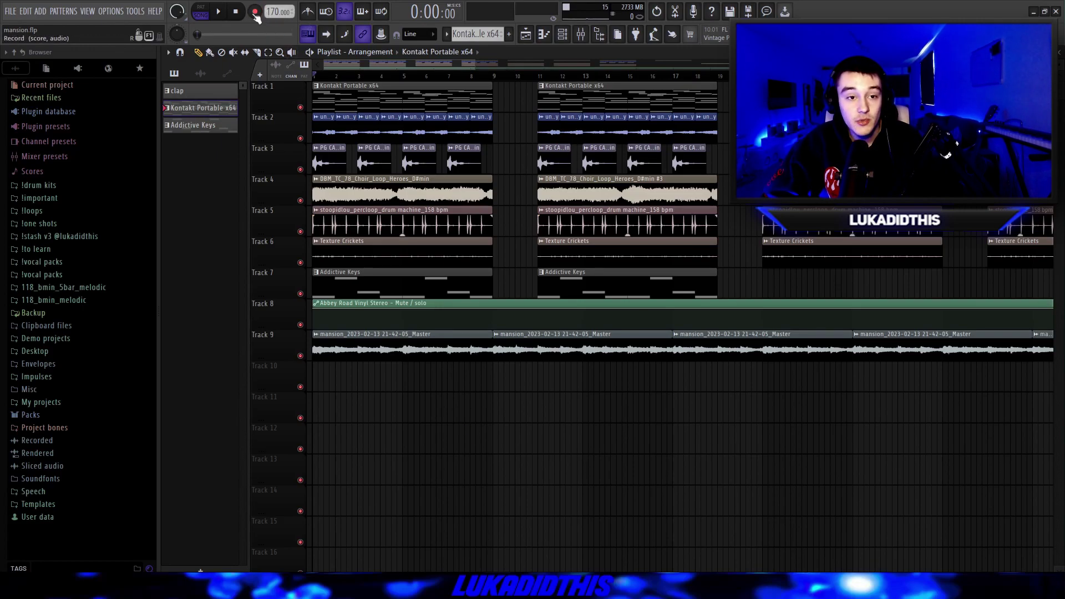
key("F9")
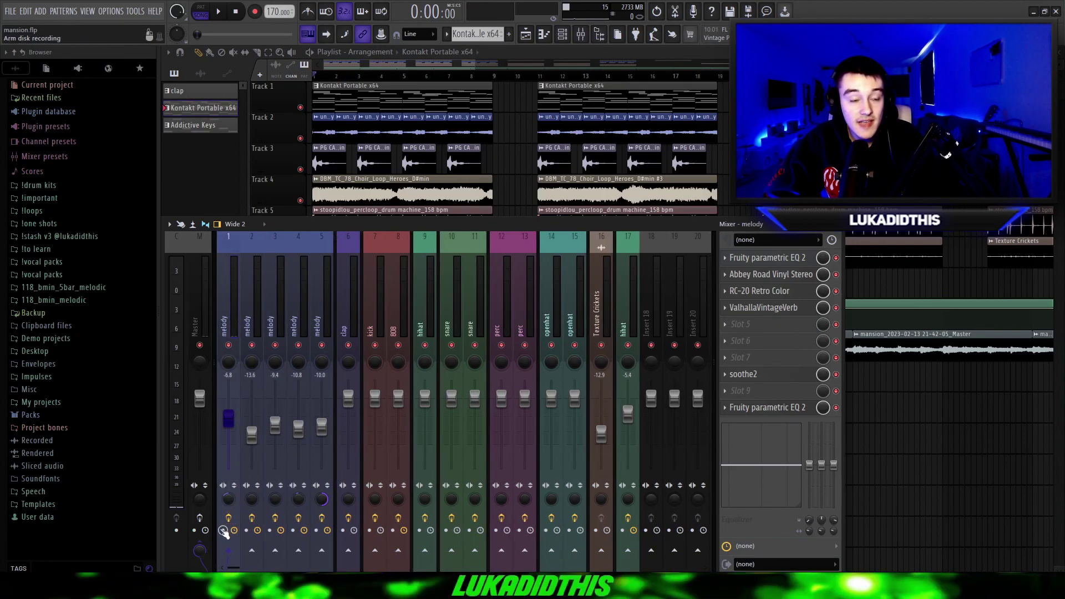
Arm the melody insert for disk recording, try a render, and undo the rendered clip.
left_click(224, 531)
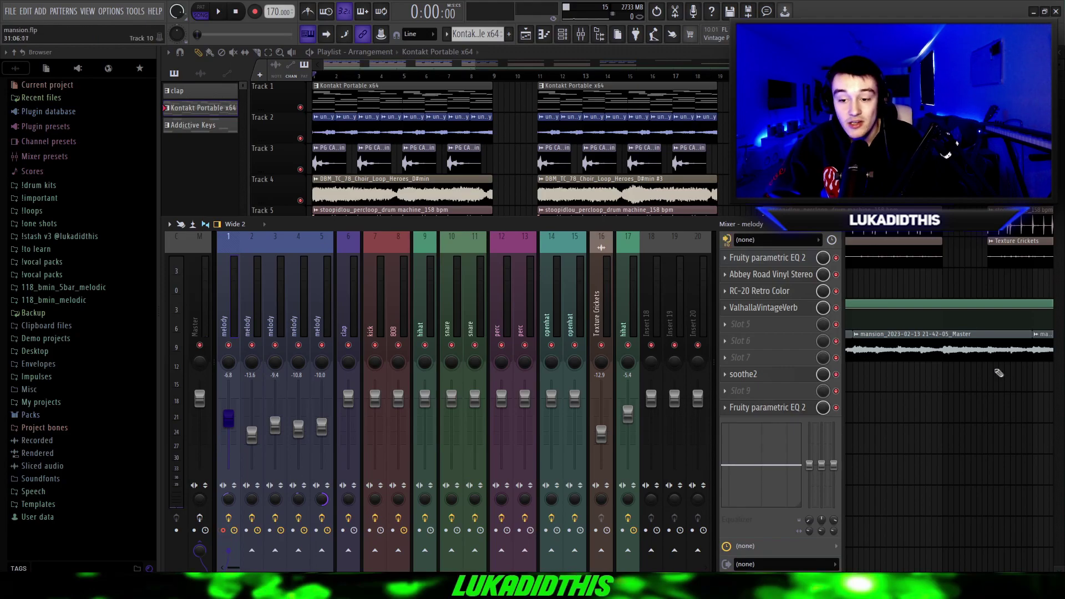
key("ctrl+r")
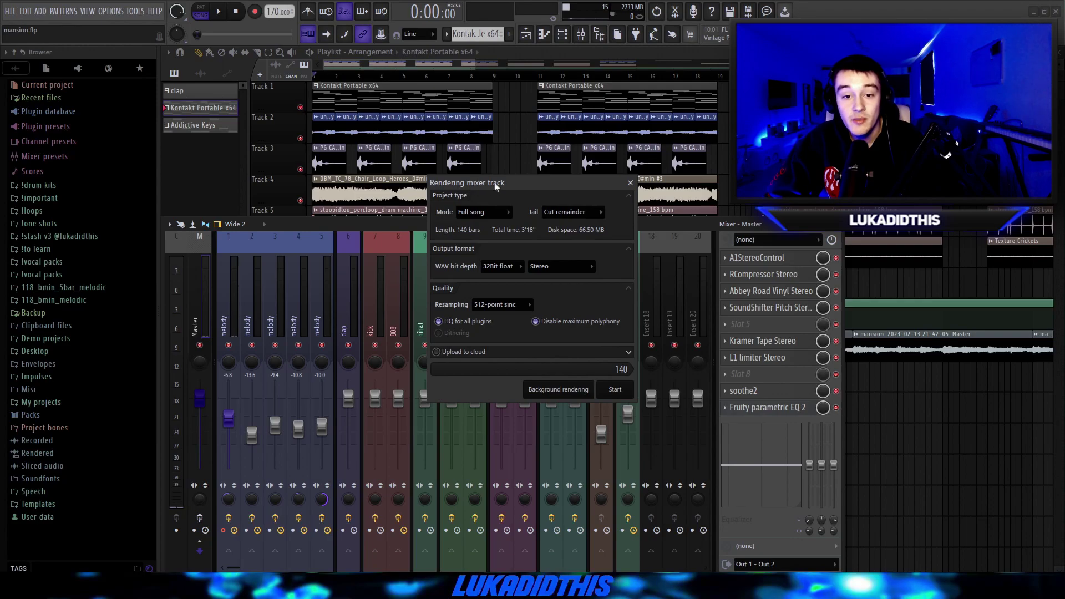
key("Escape")
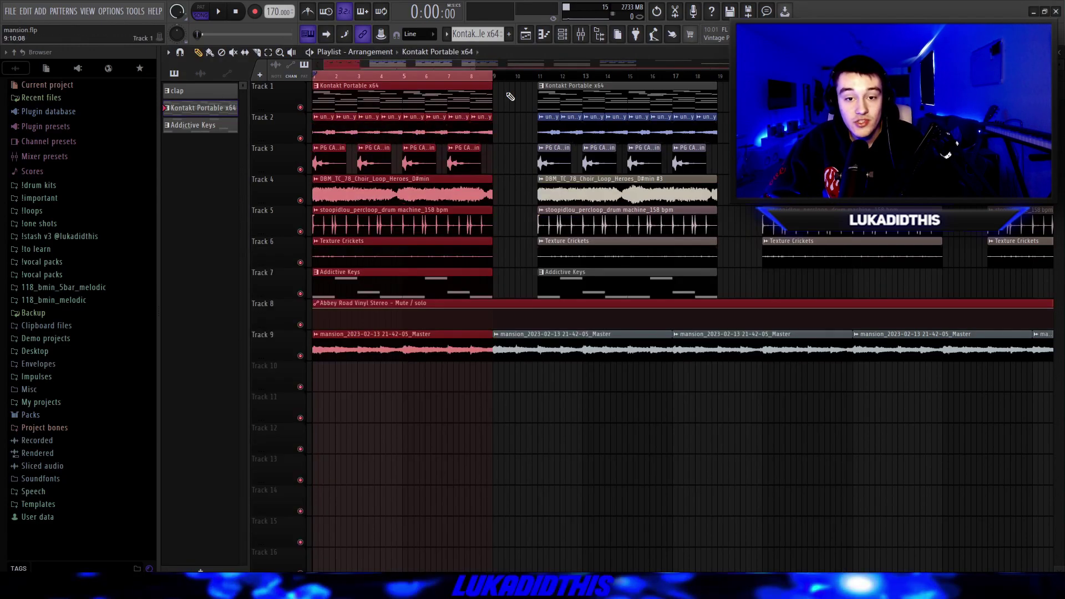
key("F9")
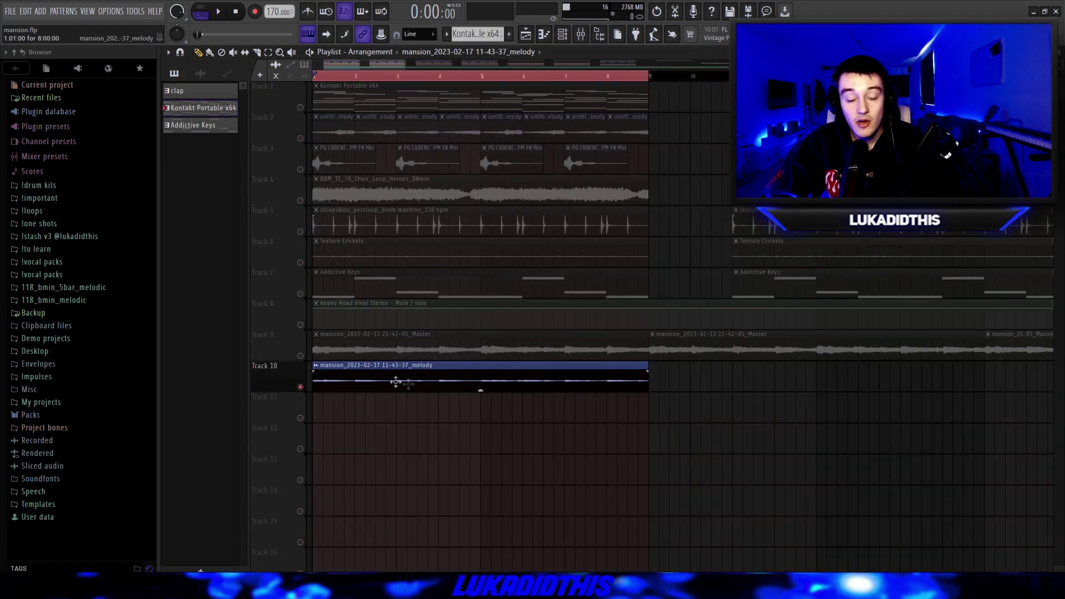
key("ctrl+z")
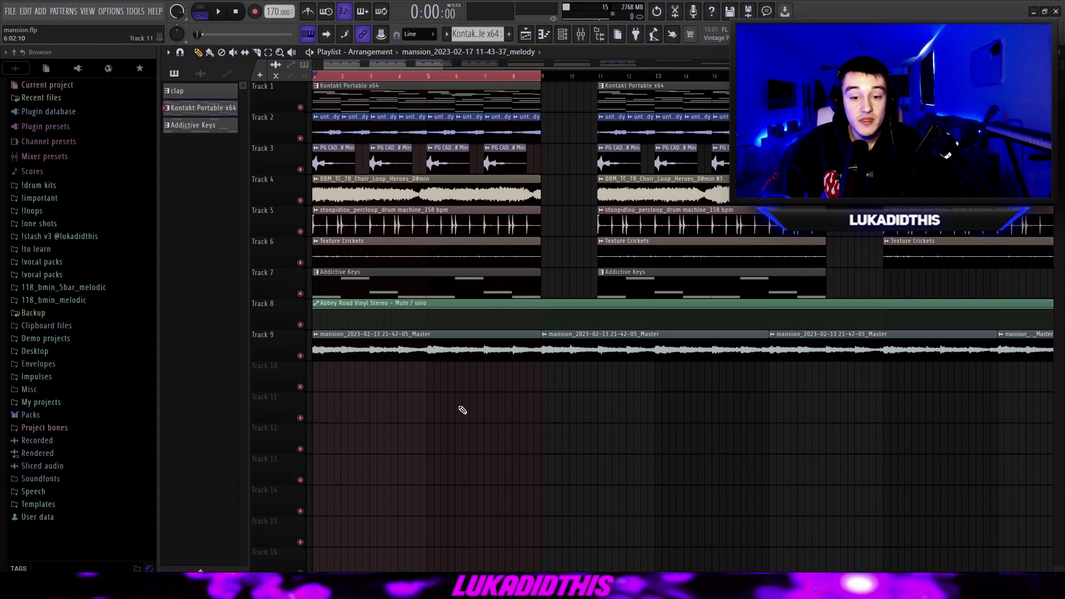
Arm the next melody insert and render the bar 1–9 loop with Ctrl+Alt+R.
key("F9")
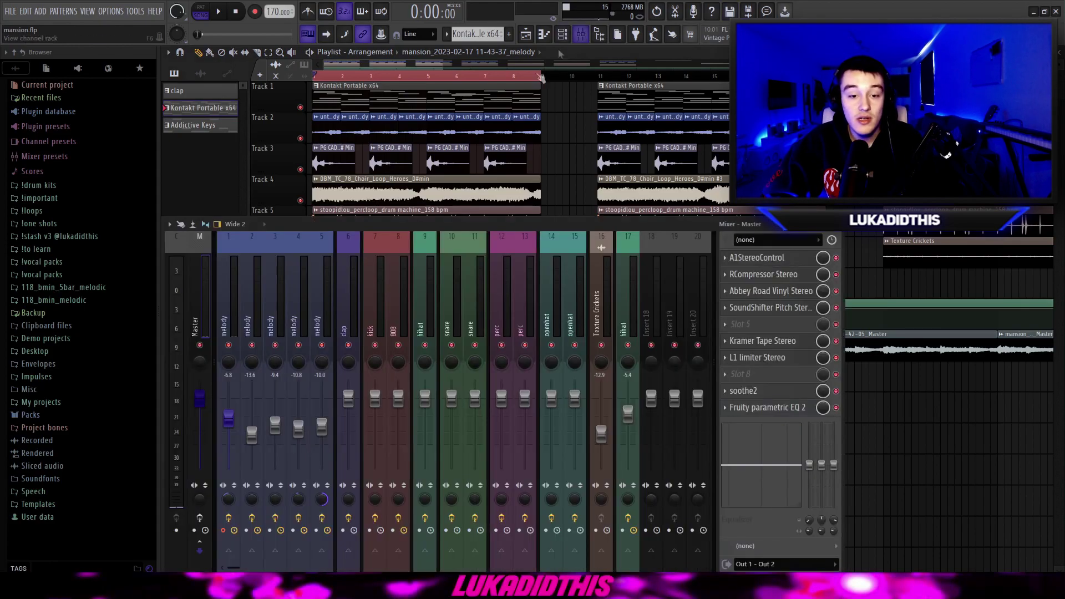
left_click(269, 531)
key("ctrl+alt+r")
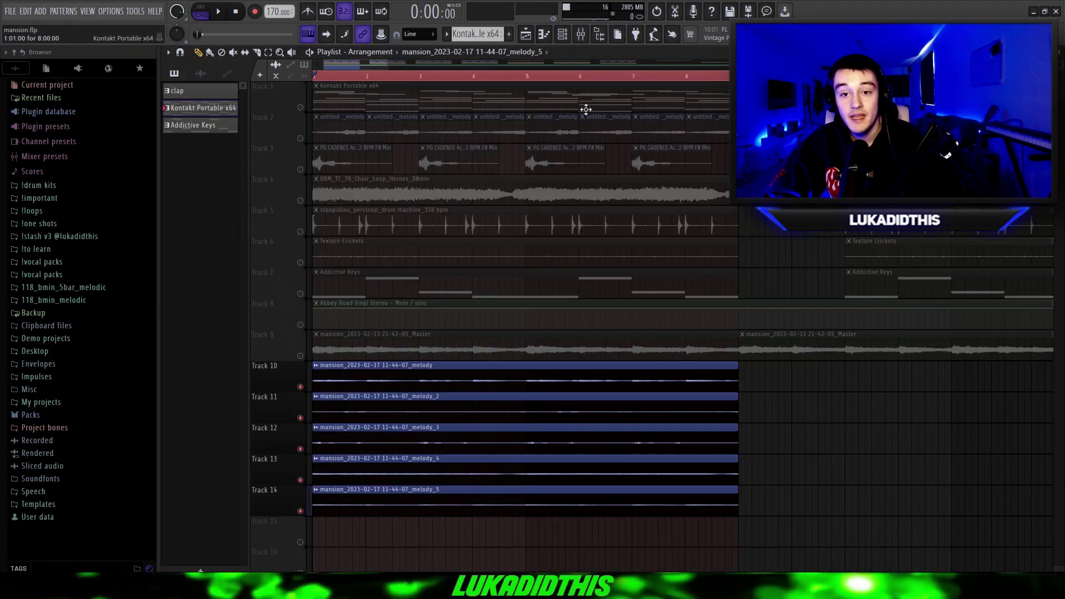
scroll(580, 161, "down", 1)
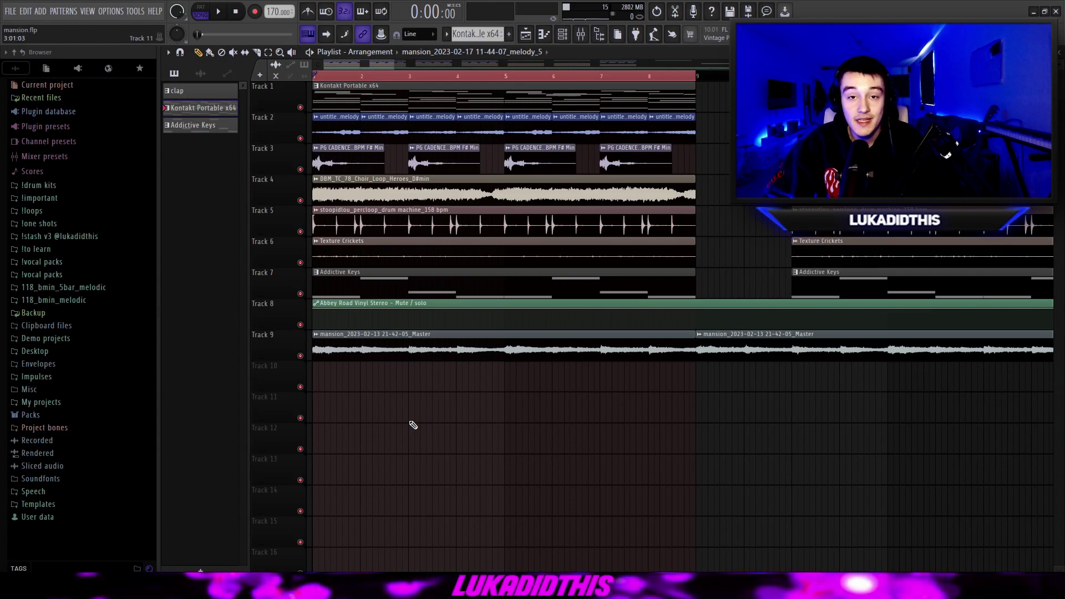
Open the Kontakt melody in the piano roll and scroll up to the G6 note.
left_click(551, 35)
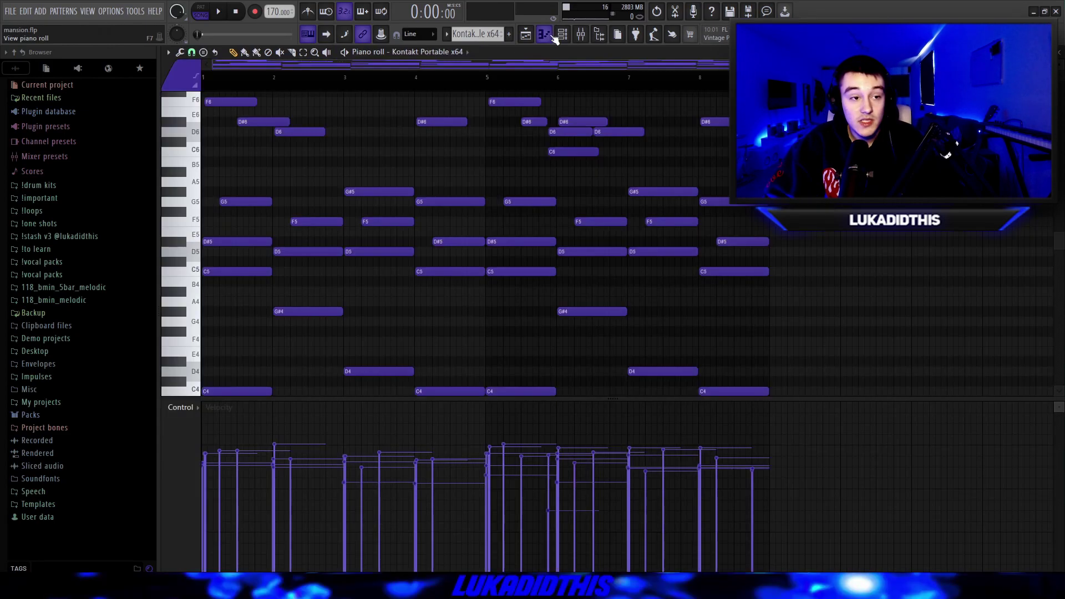
scroll(368, 161, "up", 1)
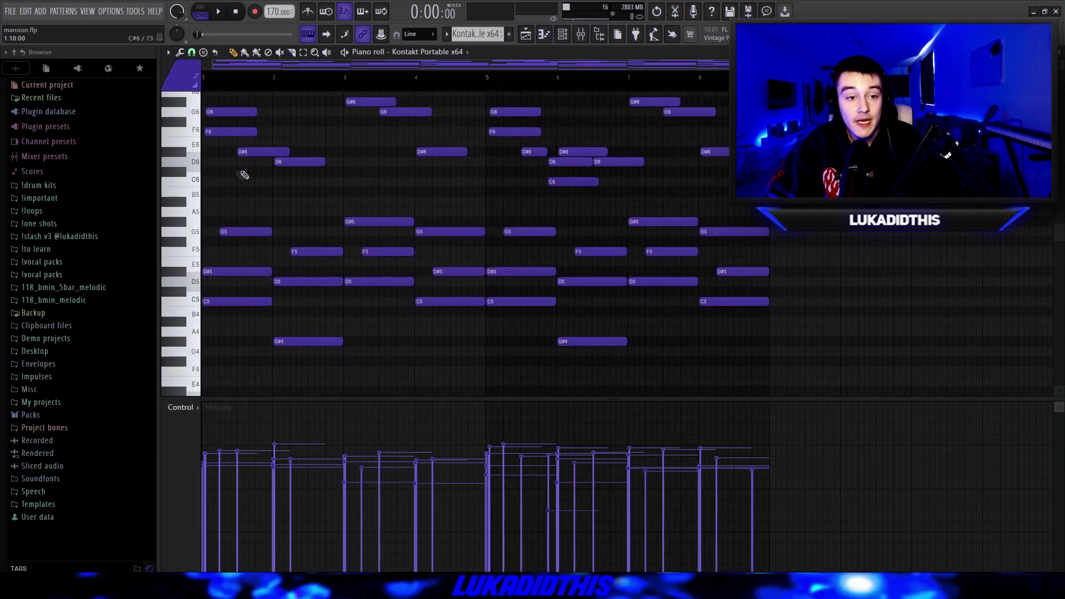
scroll(197, 170, "up", 5, "ctrl")
scroll(197, 169, "up", 2)
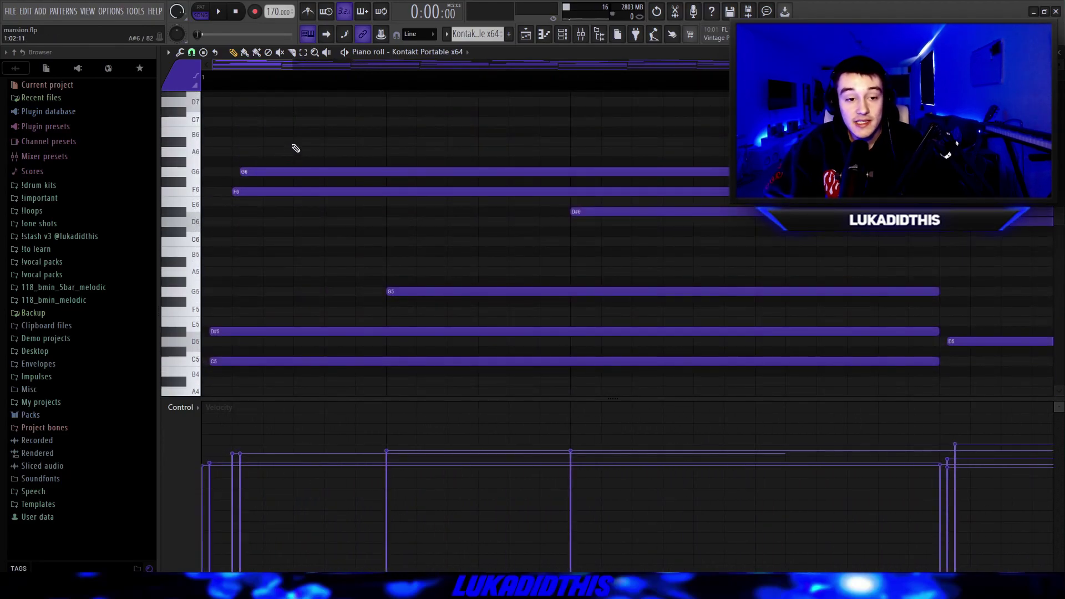
Drag the G6 note left so it starts together with the rest of the chord.
left_click(296, 173, "ctrl")
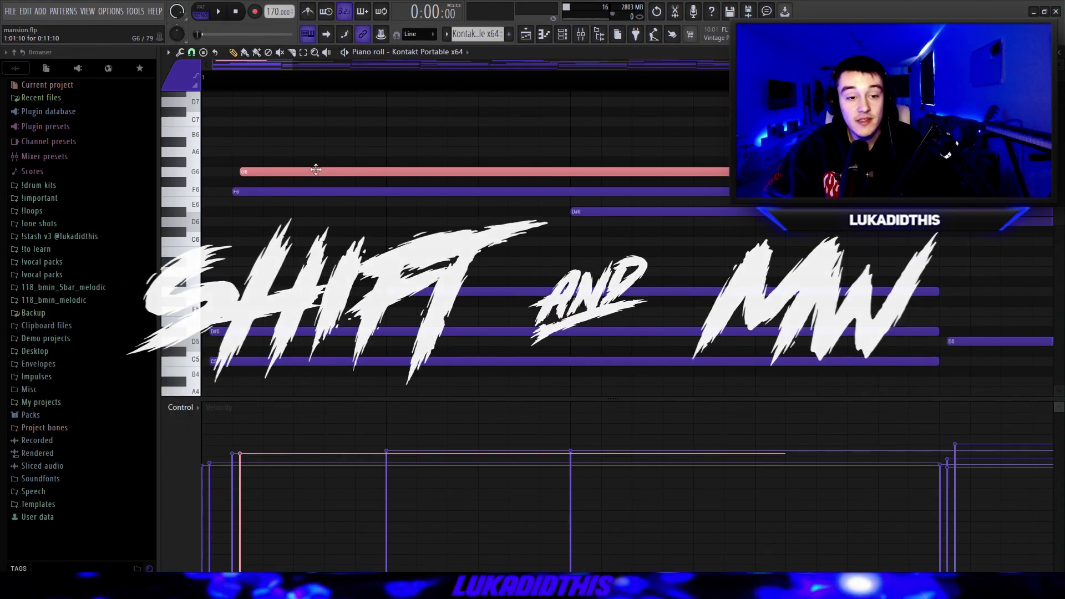
scroll(316, 169, "down", 3)
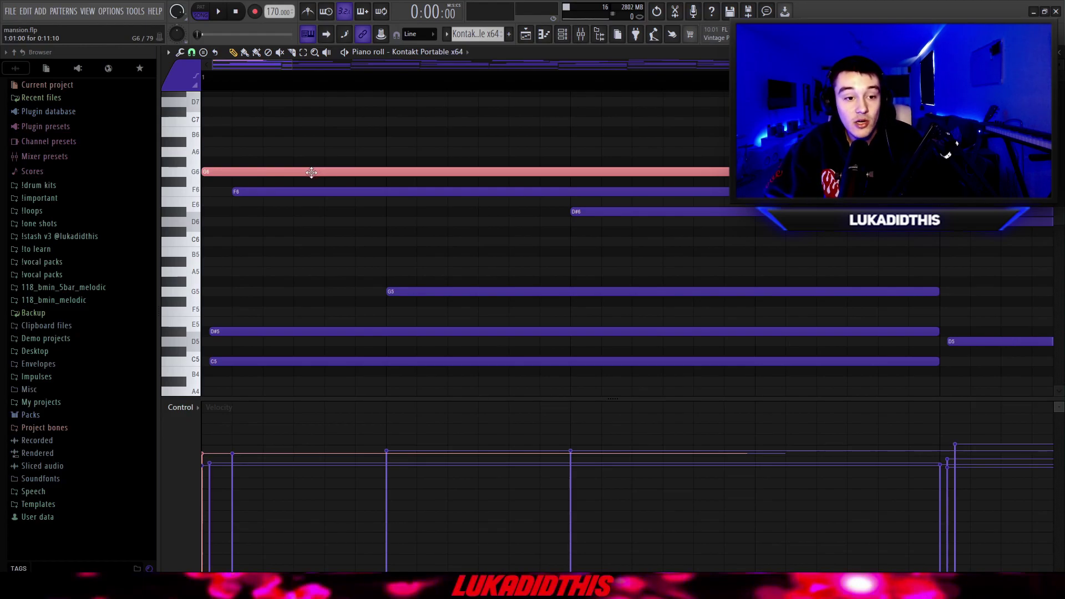
scroll(239, 173, "up", 1)
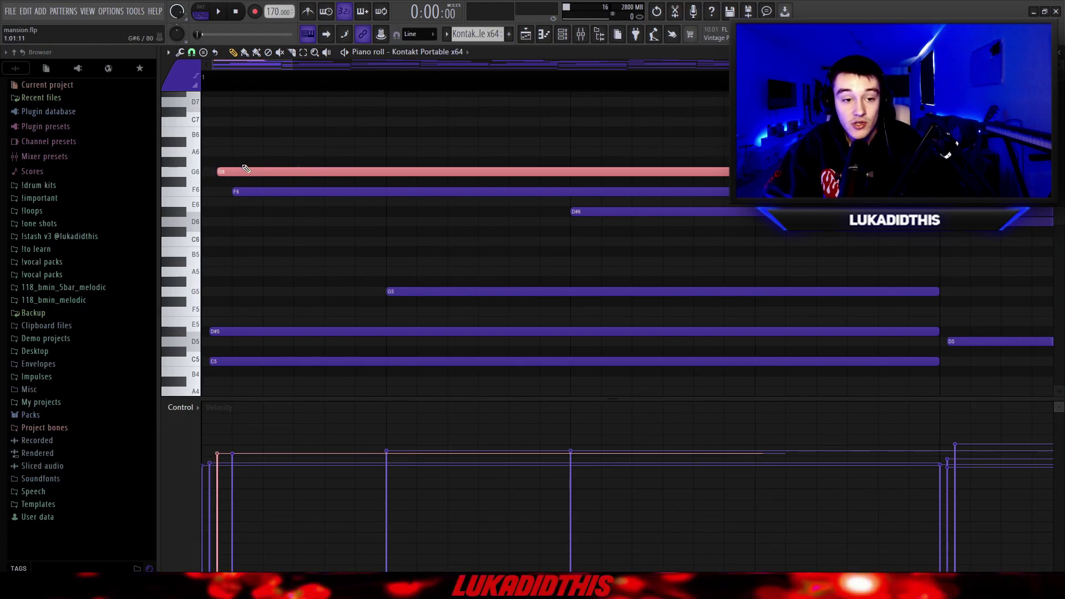
scroll(253, 172, "down", 1)
scroll(255, 173, "up", 5)
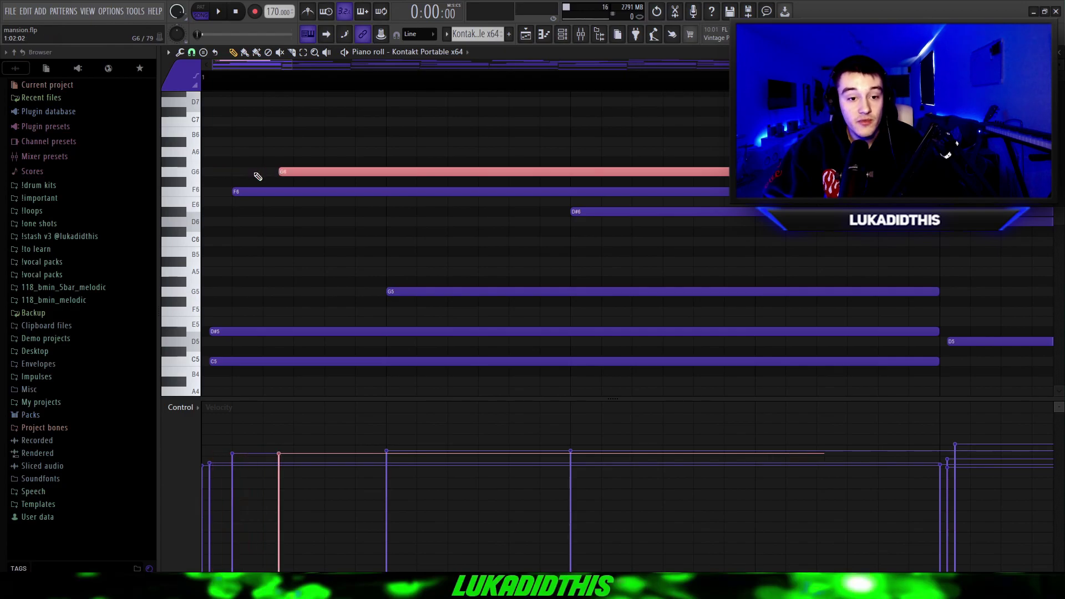
scroll(256, 173, "down", 3)
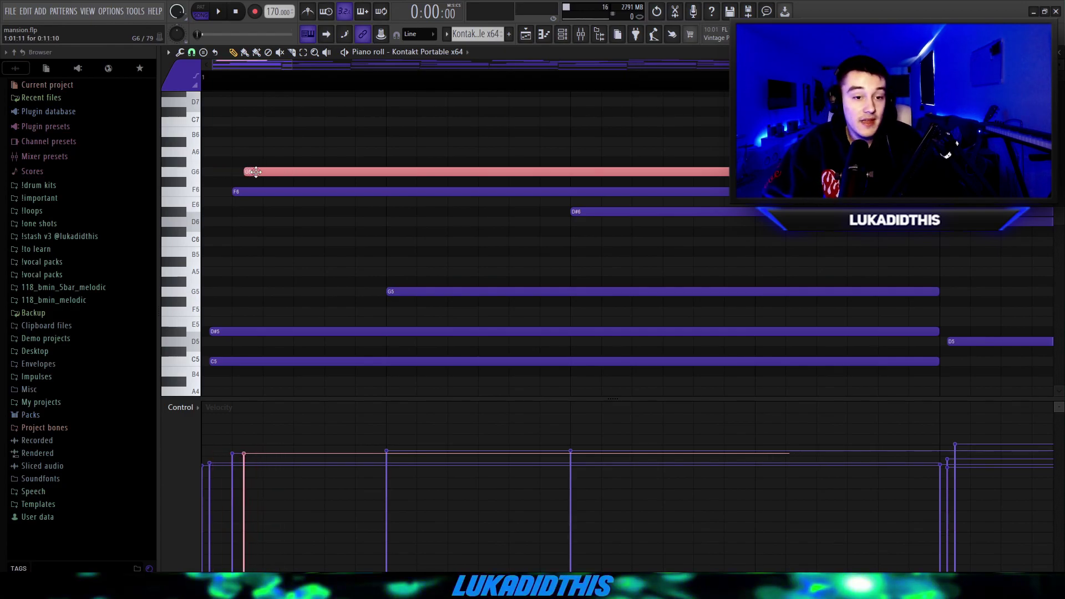
left_click(438, 247)
scroll(266, 226, "down", 3)
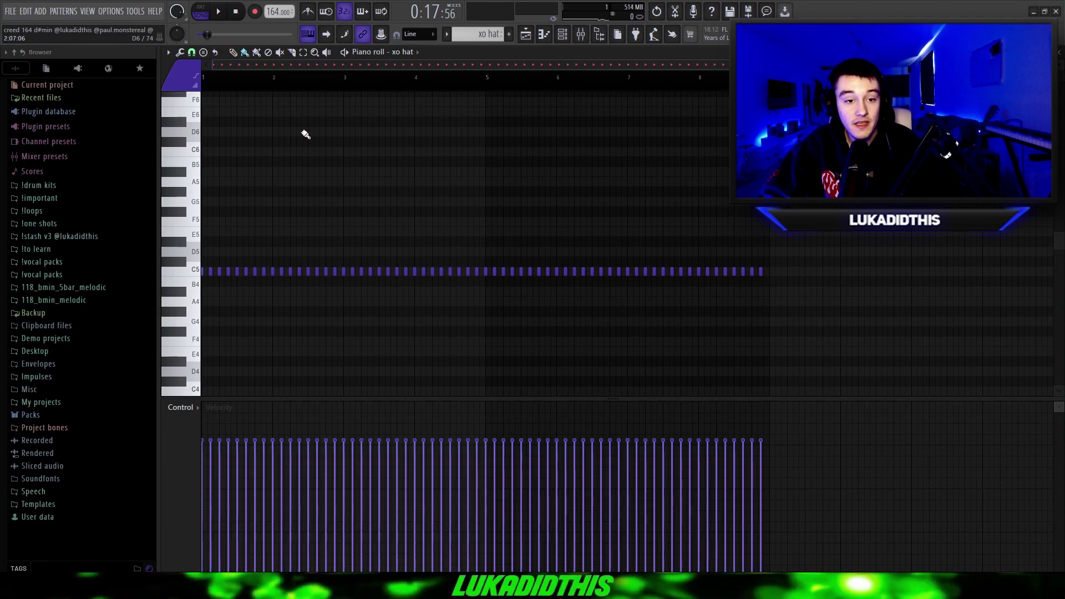
left_click(256, 52)
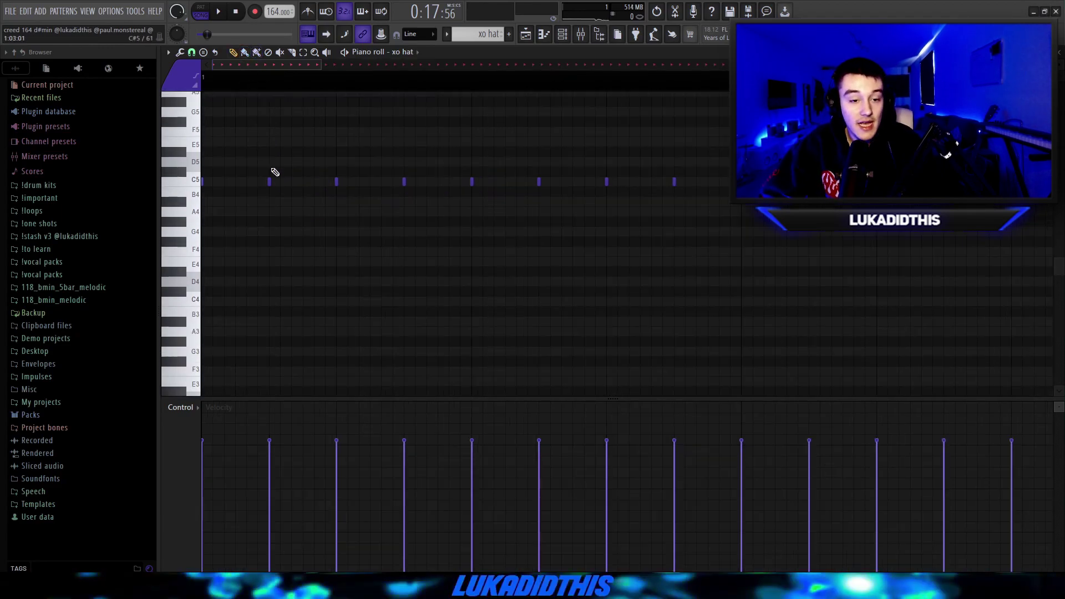
left_click(282, 181)
left_click(292, 182)
left_click(315, 181)
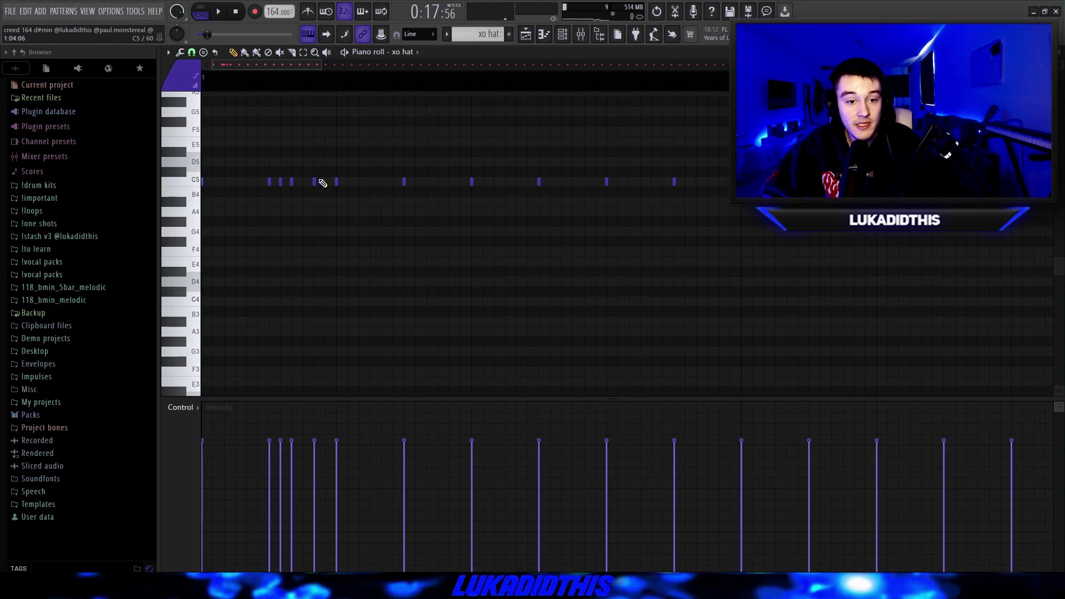
right_click(314, 182)
right_click(291, 181)
right_click(281, 181)
scroll(310, 186, "up", 1)
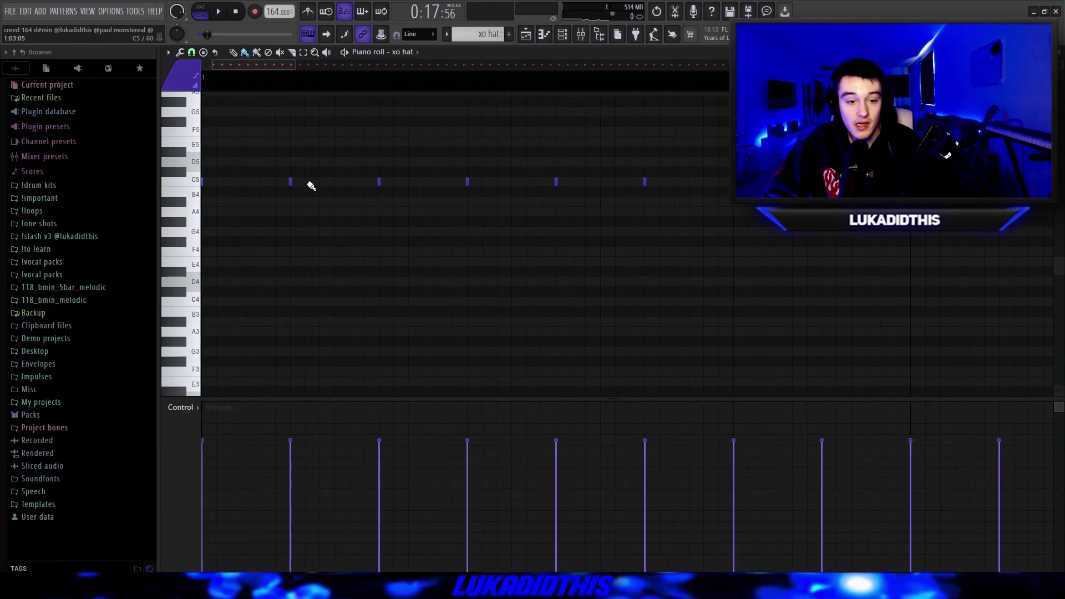
mouse_move(309, 183)
left_mouse_down()
mouse_move(326, 183)
mouse_move(245, 216)
mouse_move(288, 223)
mouse_move(286, 244)
left_mouse_up()
scroll(244, 216, "down", 3)
scroll(288, 224, "up", 4)
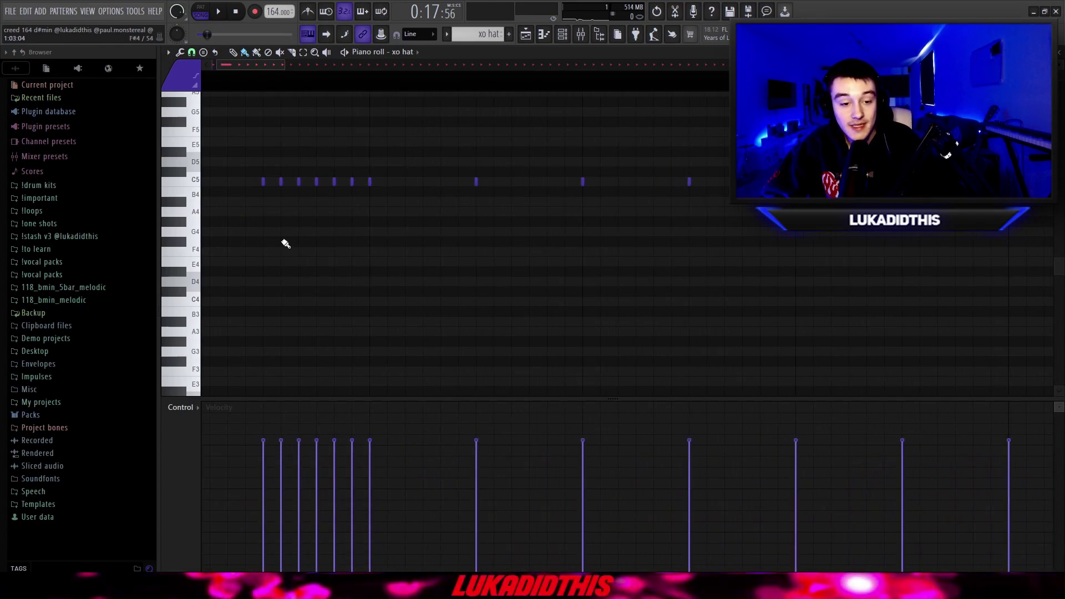
left_click_drag(269, 268, 363, 131)
key("ctrl+z")
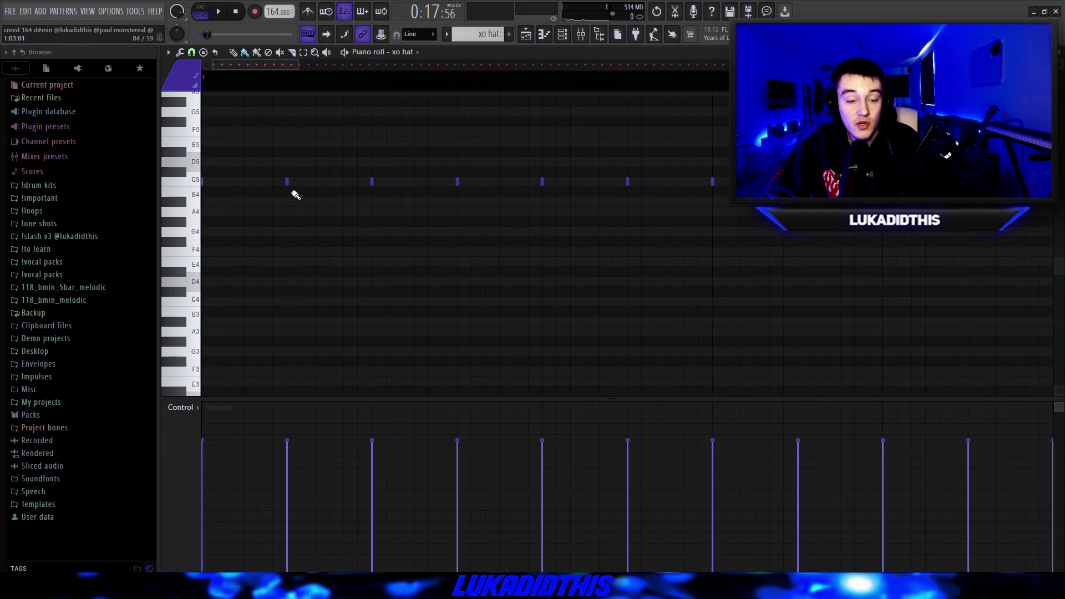
left_click_drag(294, 194, 388, 295)
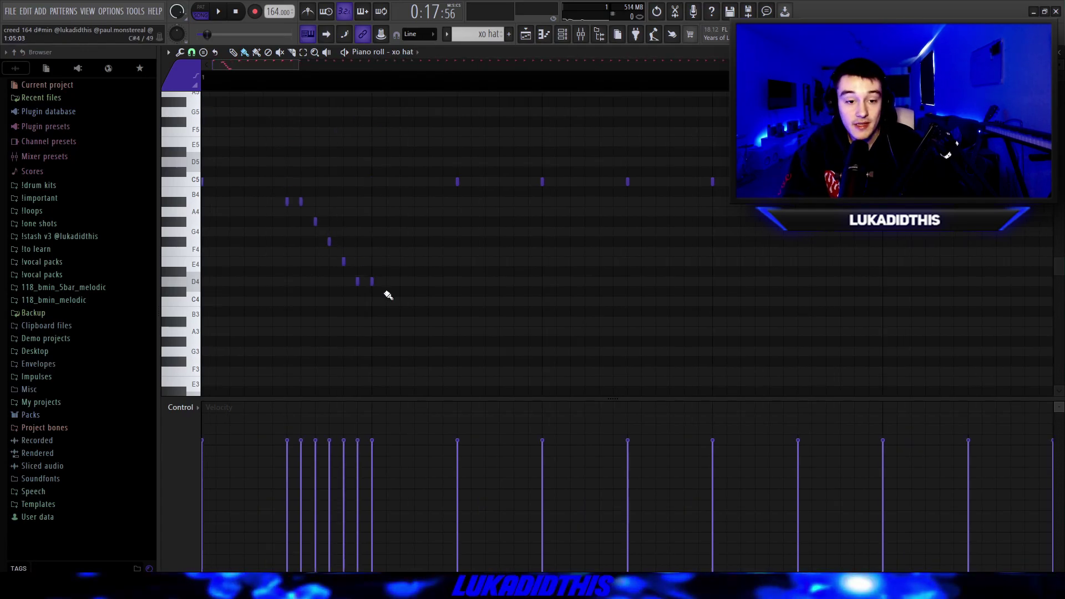
key("ctrl+z")
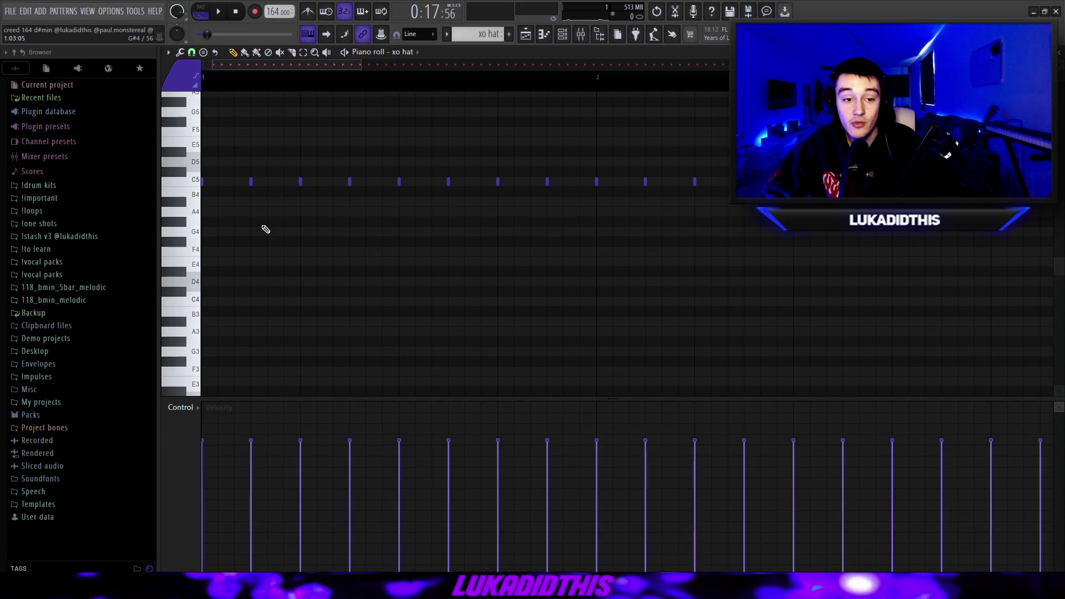
scroll(222, 217, "down", 4)
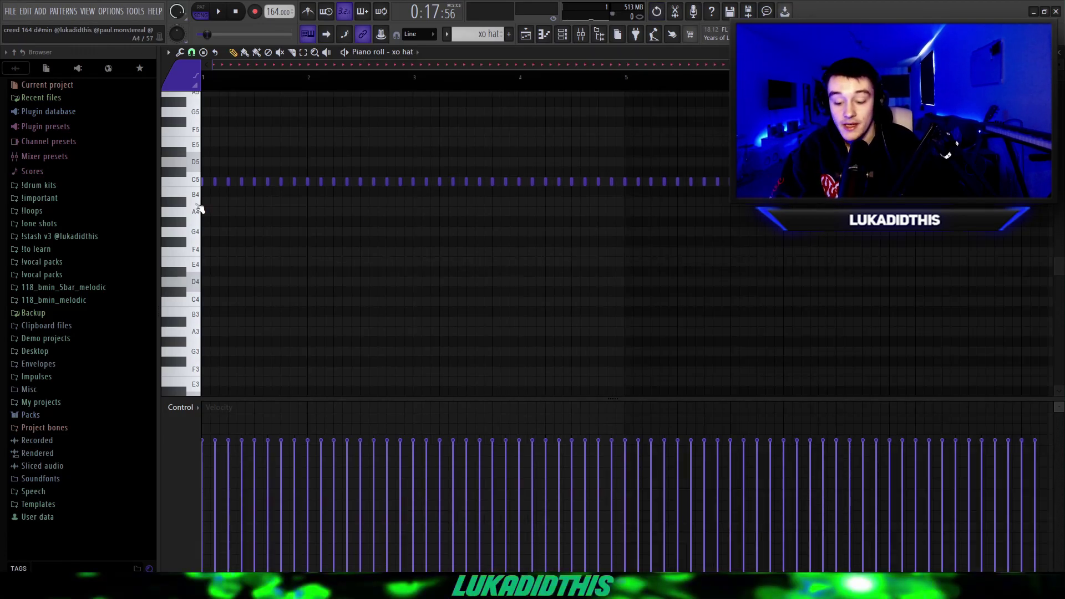
Open the arpeggiator for the xo hat notes and adjust its Time mul knob.
key("alt+a")
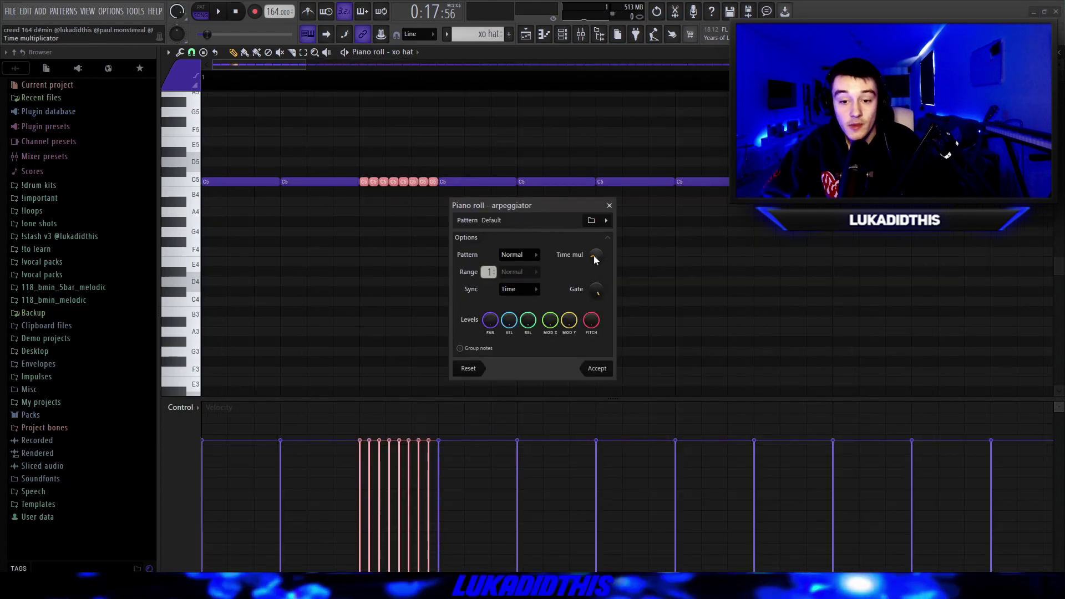
mouse_move(595, 261)
left_mouse_down()
mouse_move(595, 233)
mouse_move(595, 255)
left_mouse_up()
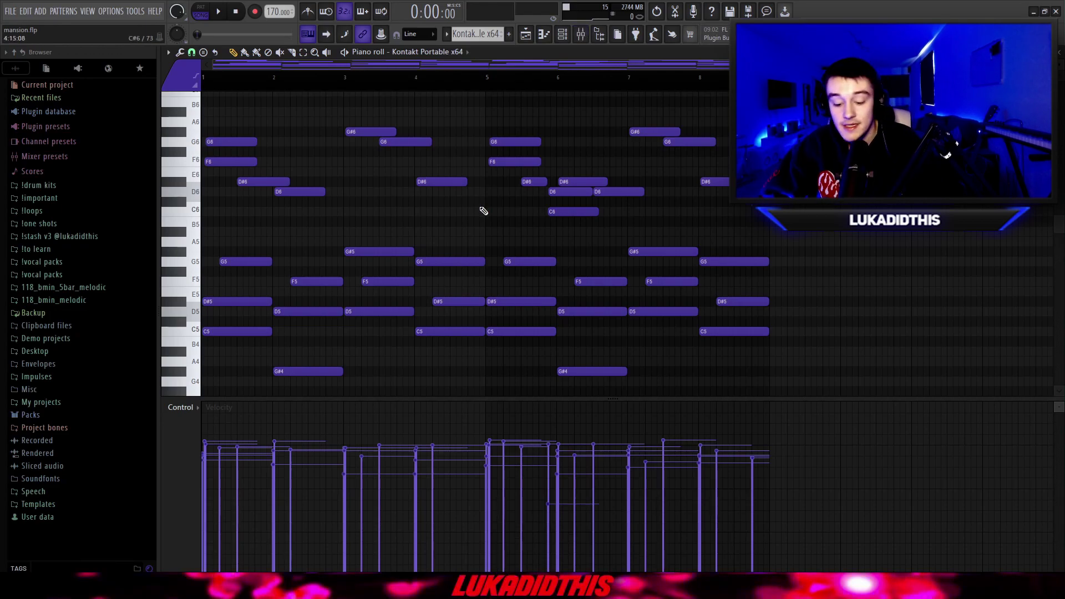
Preview the Kontakt melody flipped horizontally, close the preview, and return to the Playlist.
key("alt+y")
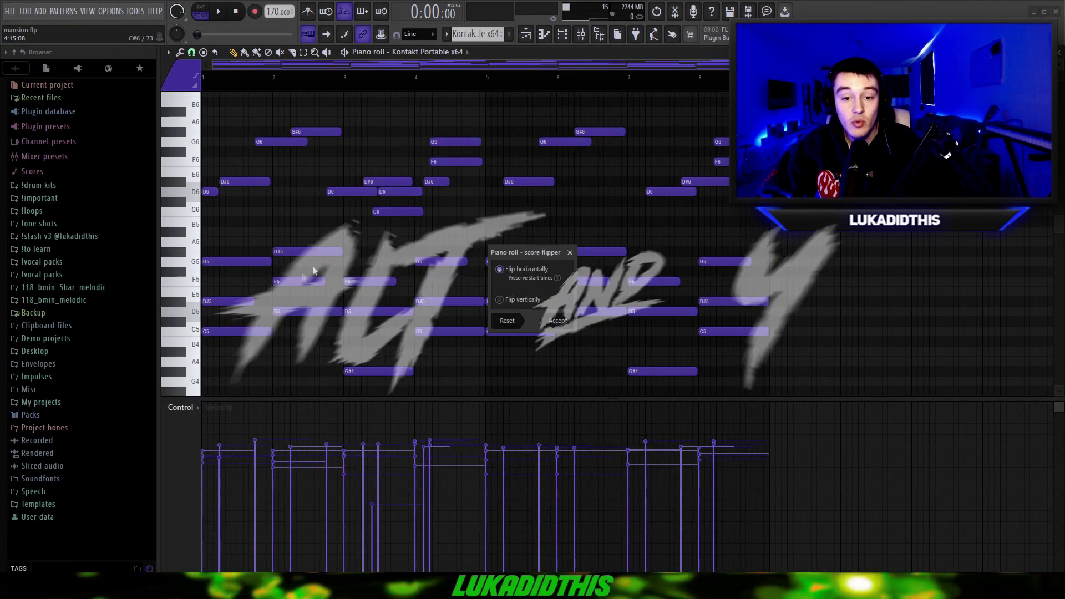
left_click(570, 253)
key("F5")
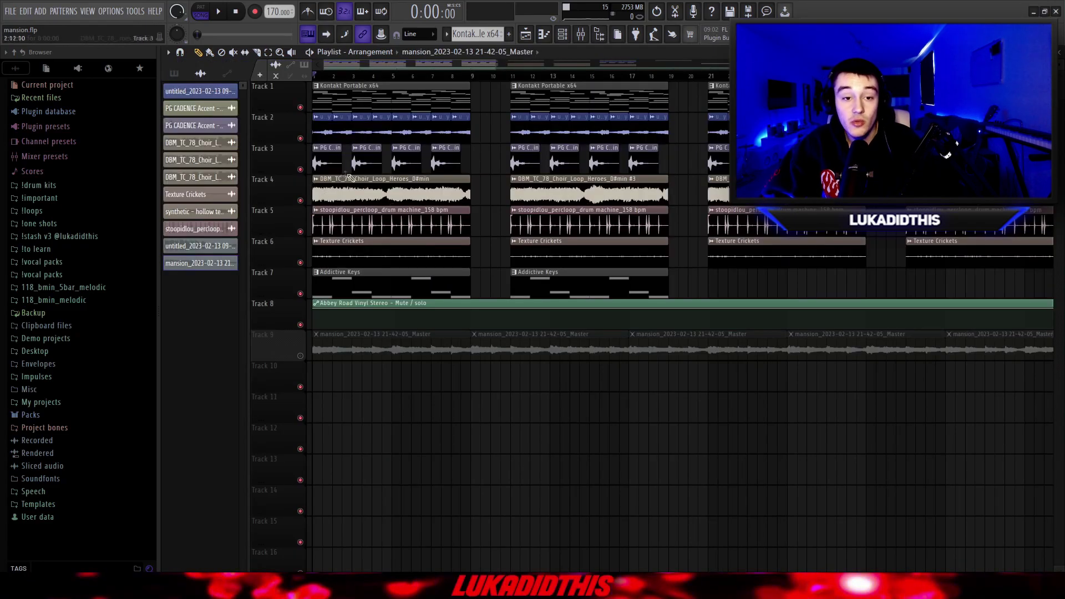
Marquee-select all clips in Tracks 14–20 and undo the accidental fade-ins.
scroll(361, 186, "down", 3)
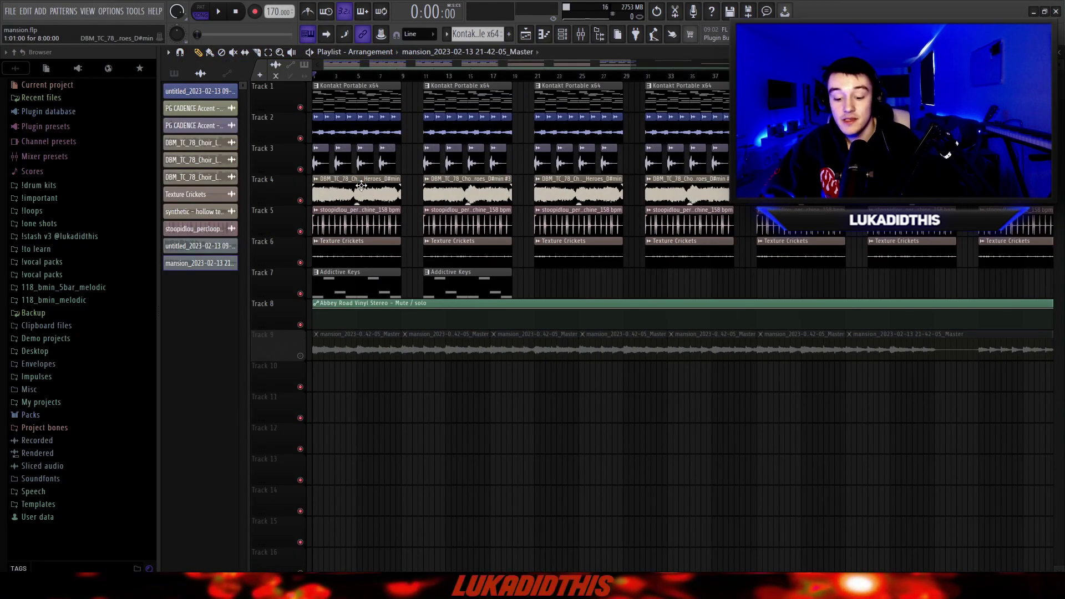
scroll(279, 143, "up", 5)
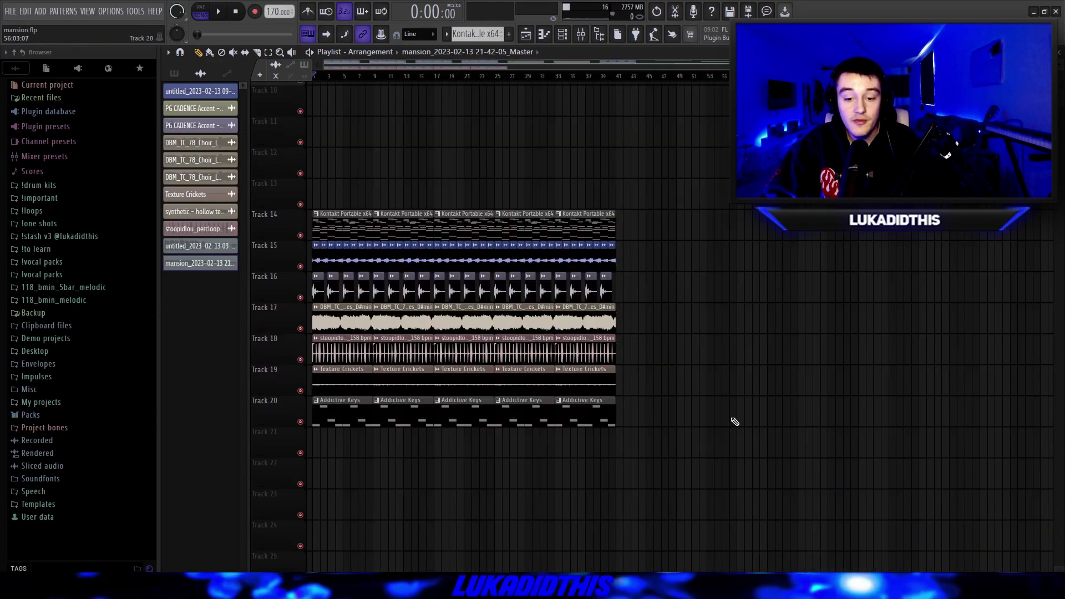
left_click_drag(692, 488, 14, 128)
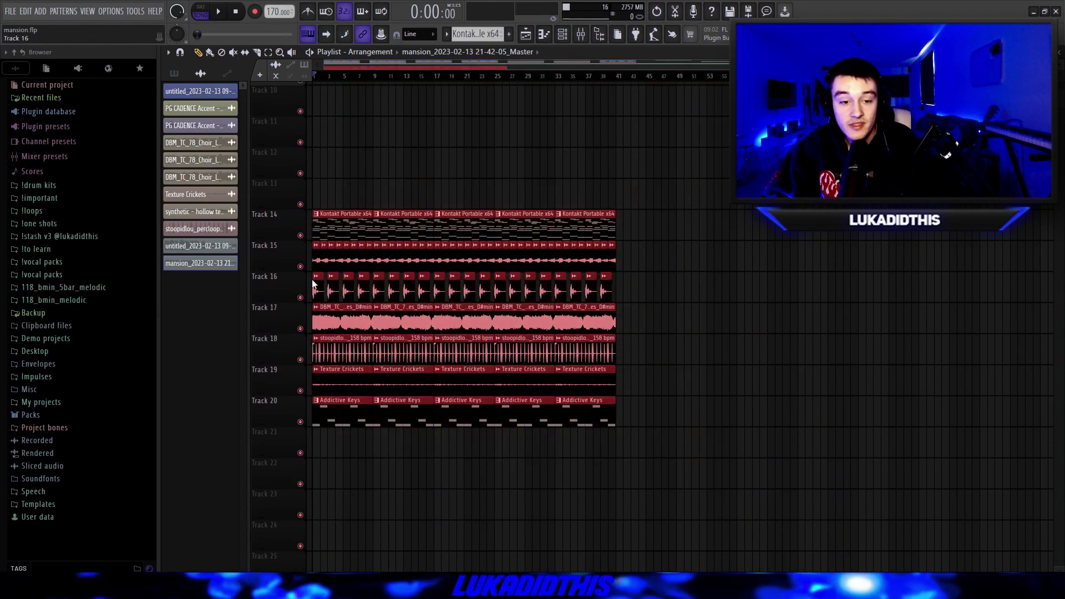
scroll(312, 286, "up", 3)
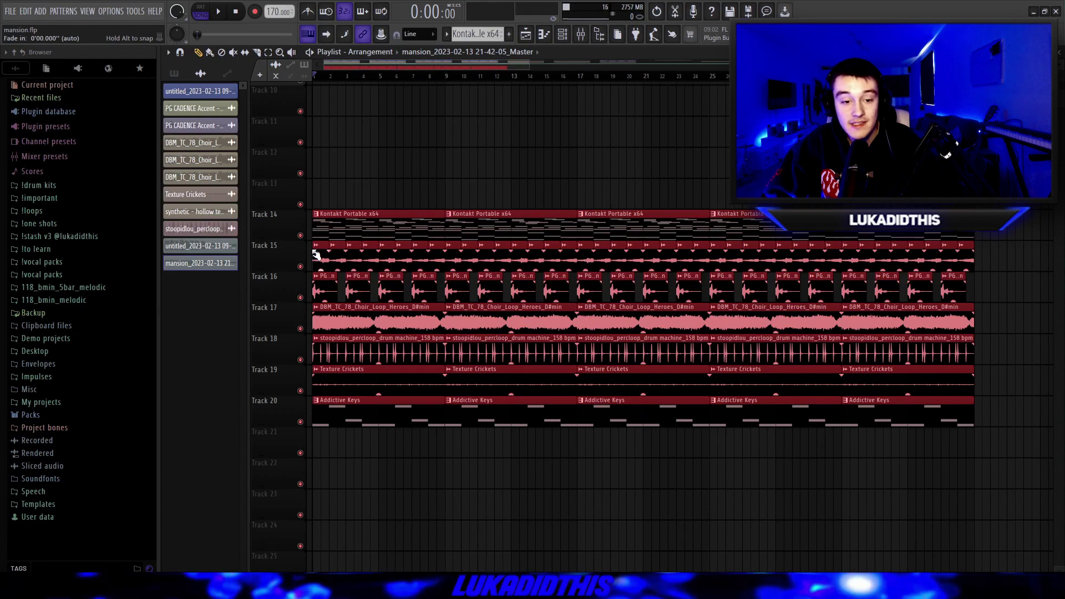
left_click_drag(316, 255, 333, 252)
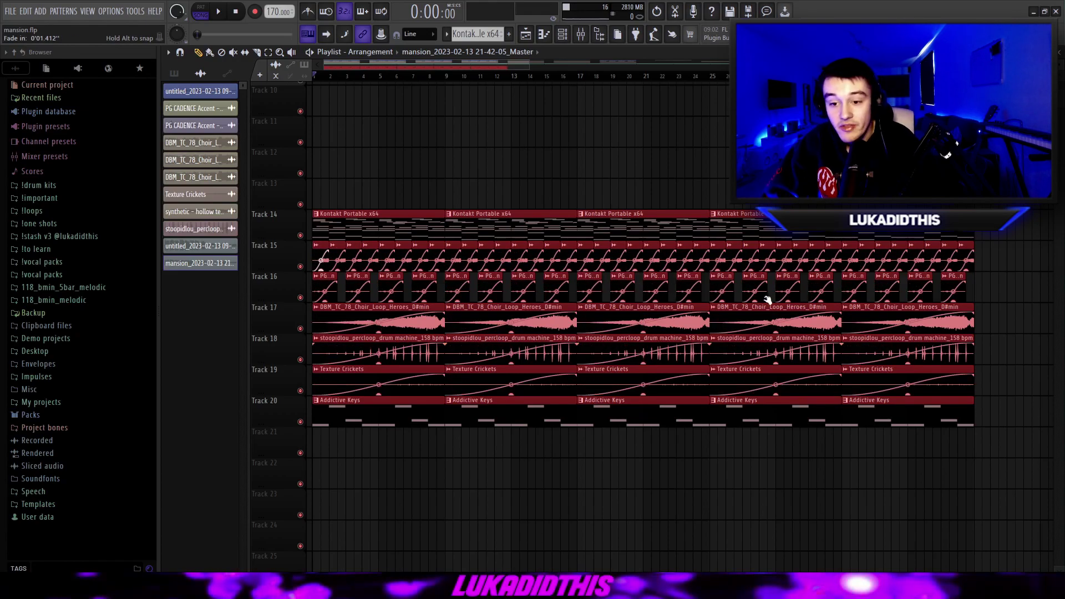
key("ctrl+z")
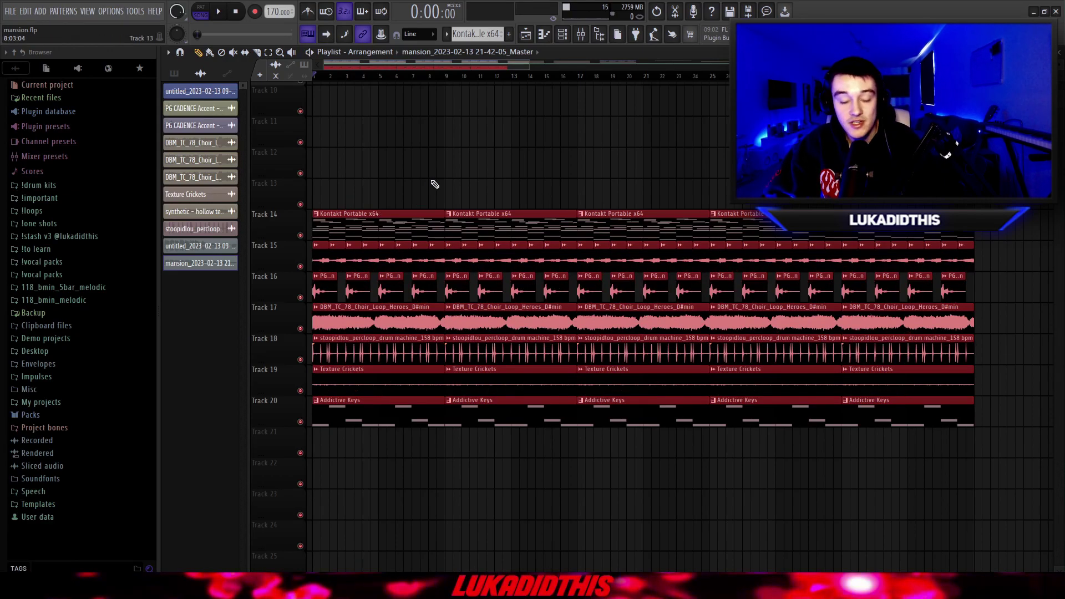
Move the selected clips down one track to Tracks 15–21, remove any fade-ins, and deselect.
left_click_drag(324, 262, 303, 300)
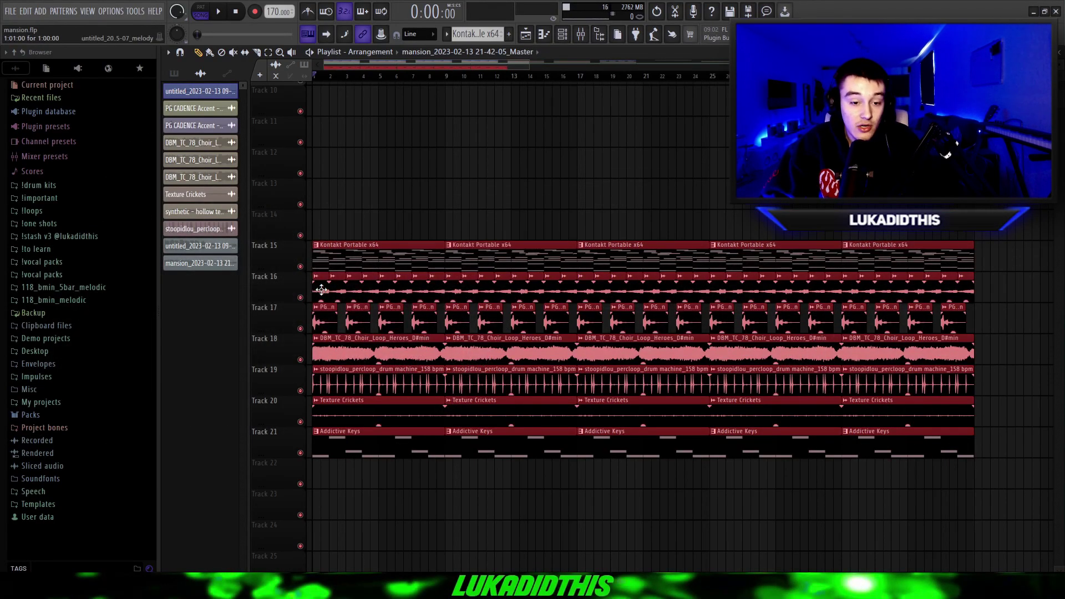
left_click_drag(321, 291, 1022, 350)
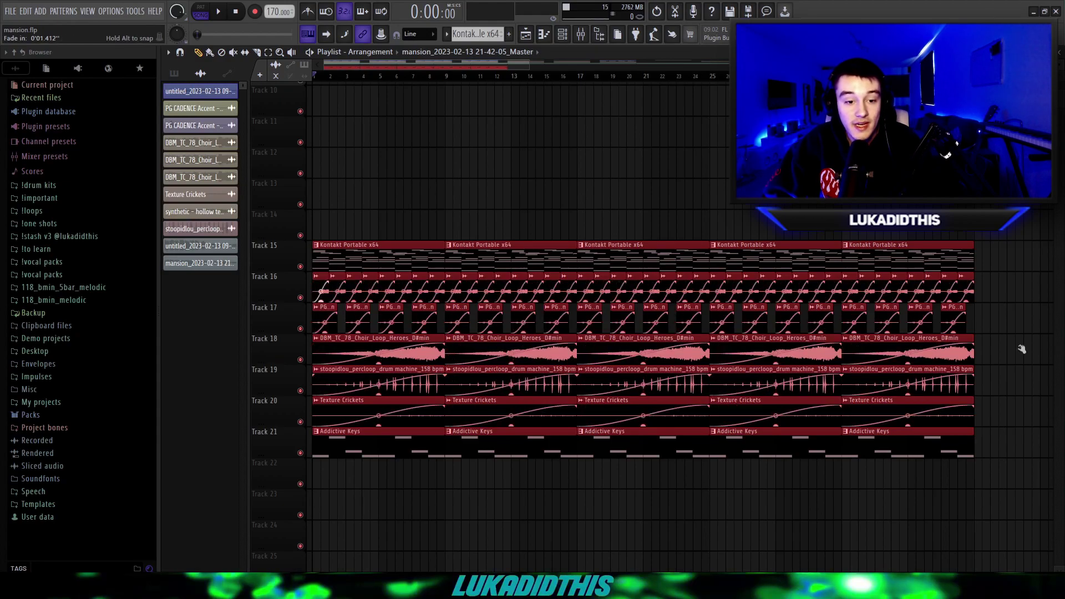
left_click_drag(322, 289, 318, 284)
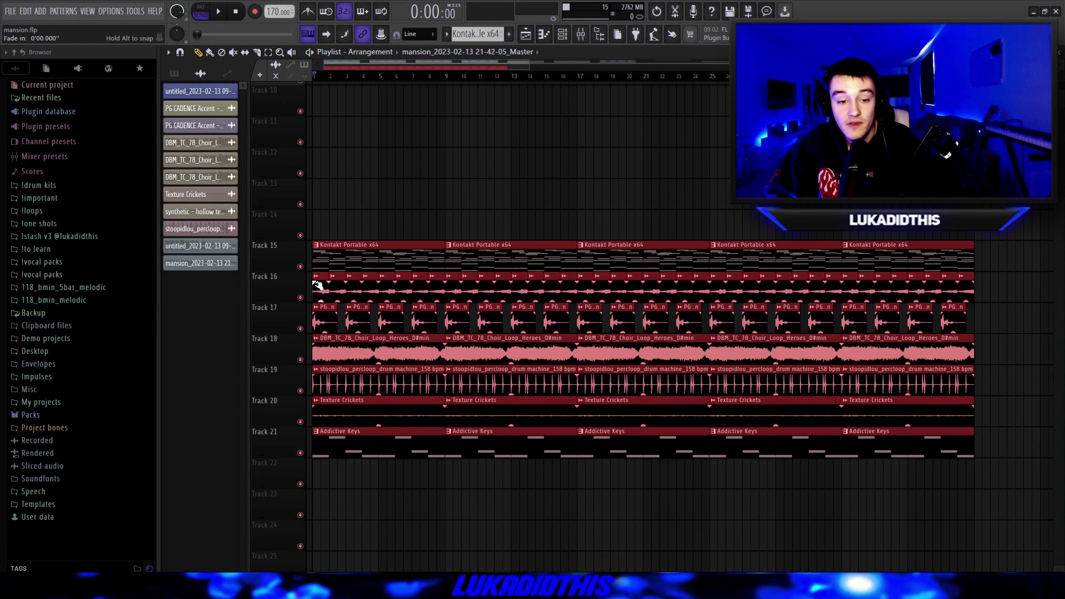
left_click(415, 198)
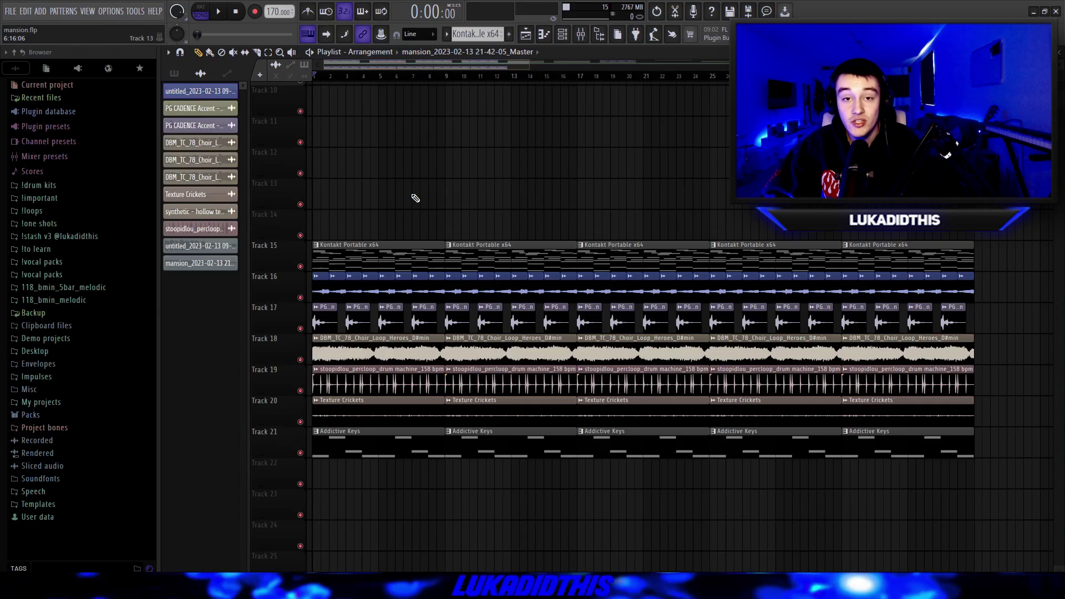